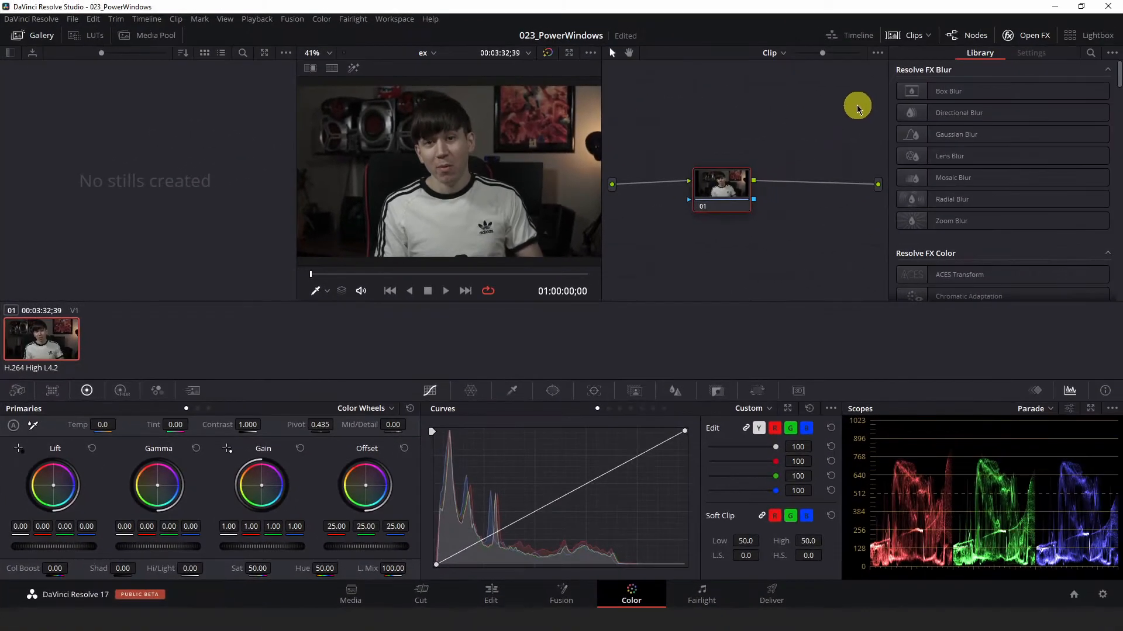
Hide the clip thumbnails and stills gallery, and white-balance node 01 by sampling the white T-shirt
left_click(905, 36)
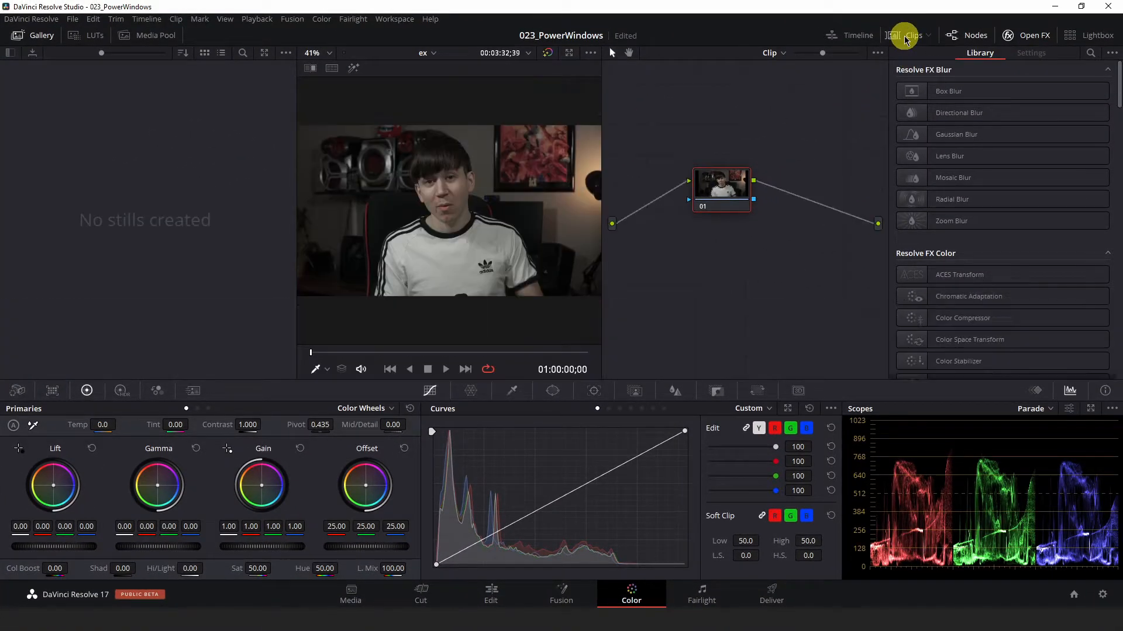
left_click(37, 38)
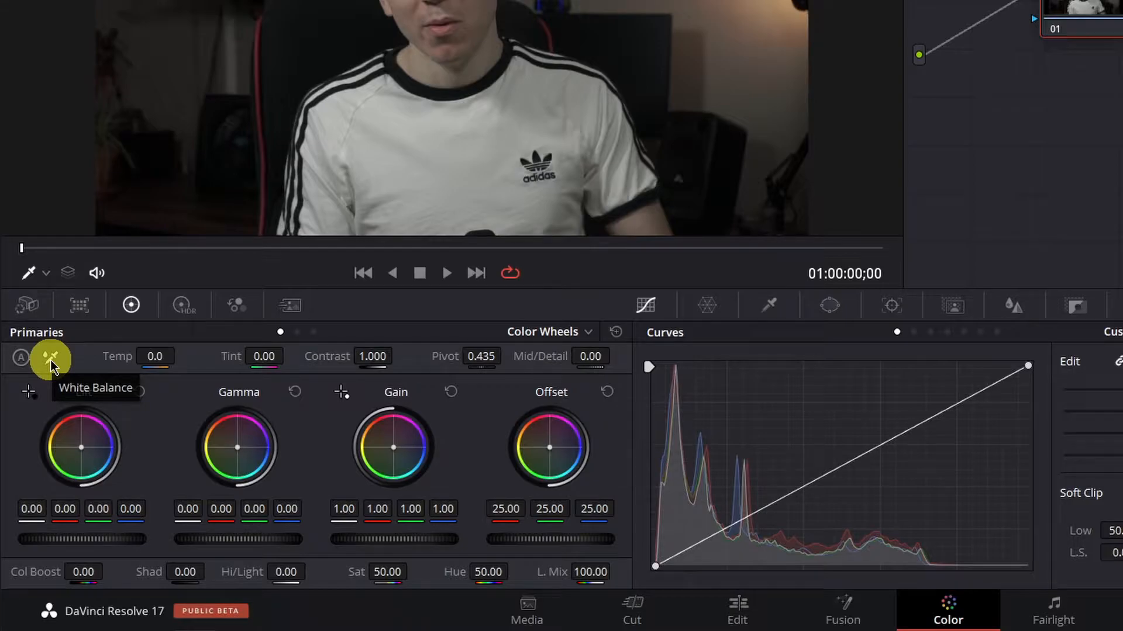
left_click(50, 360)
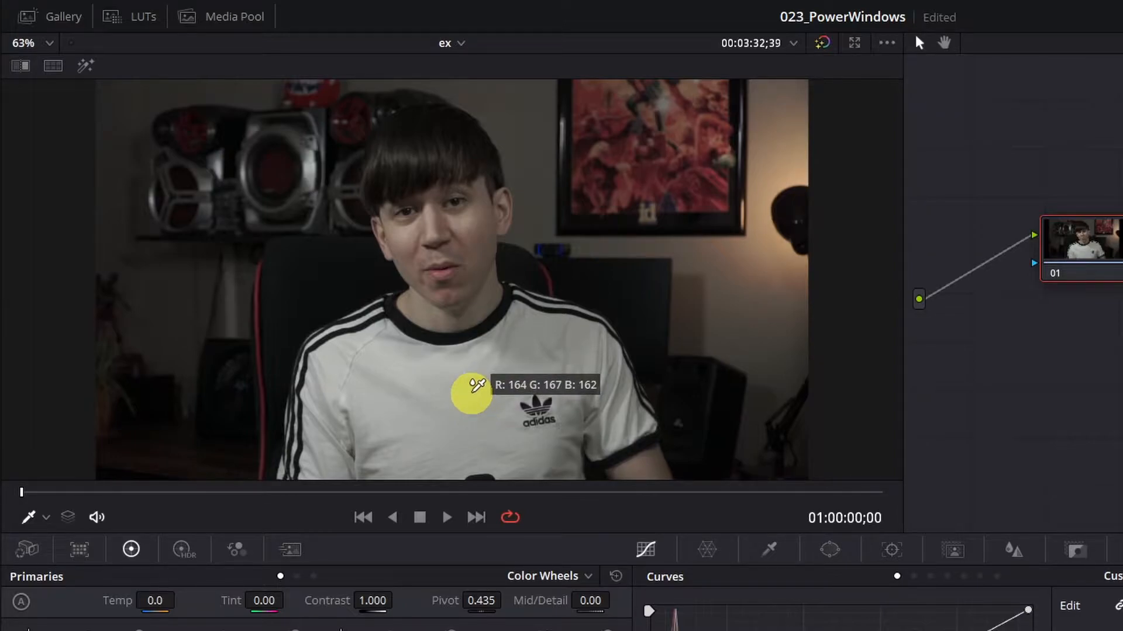
left_click(478, 386)
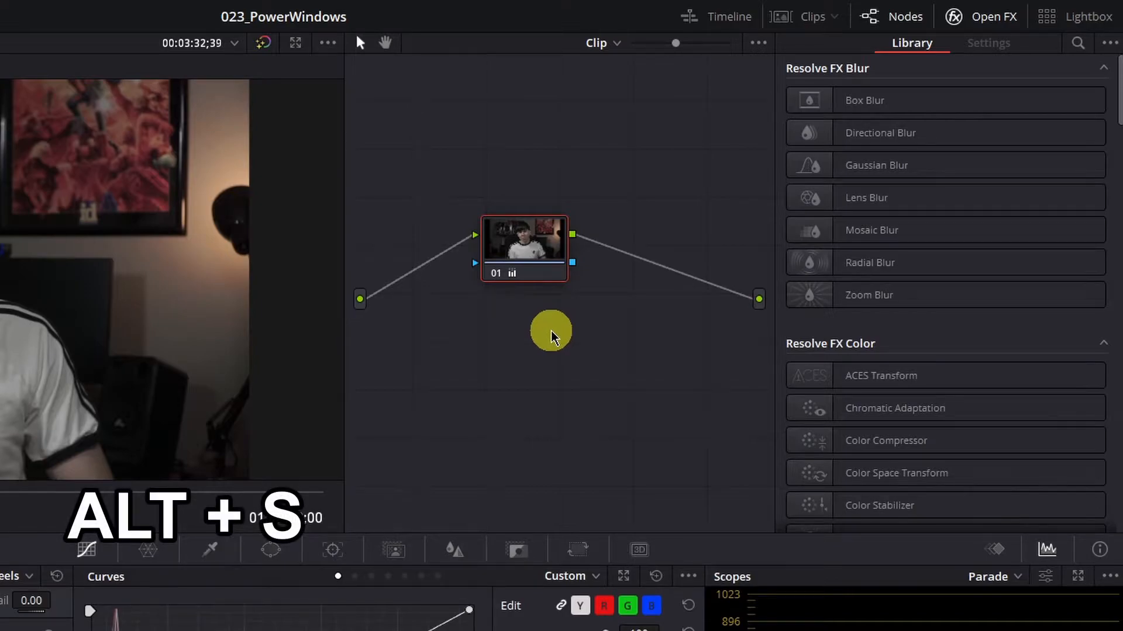
Add a serial node with a circular power window fitted around the head, and set its Soft 1 to 9.90
key("alt+s")
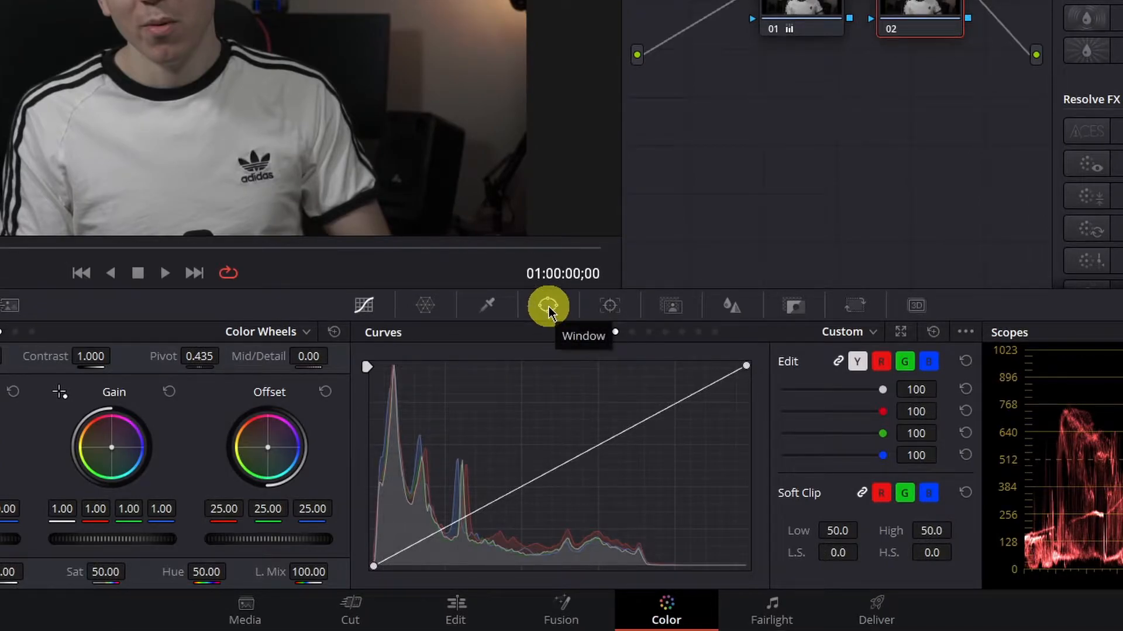
left_click(549, 307)
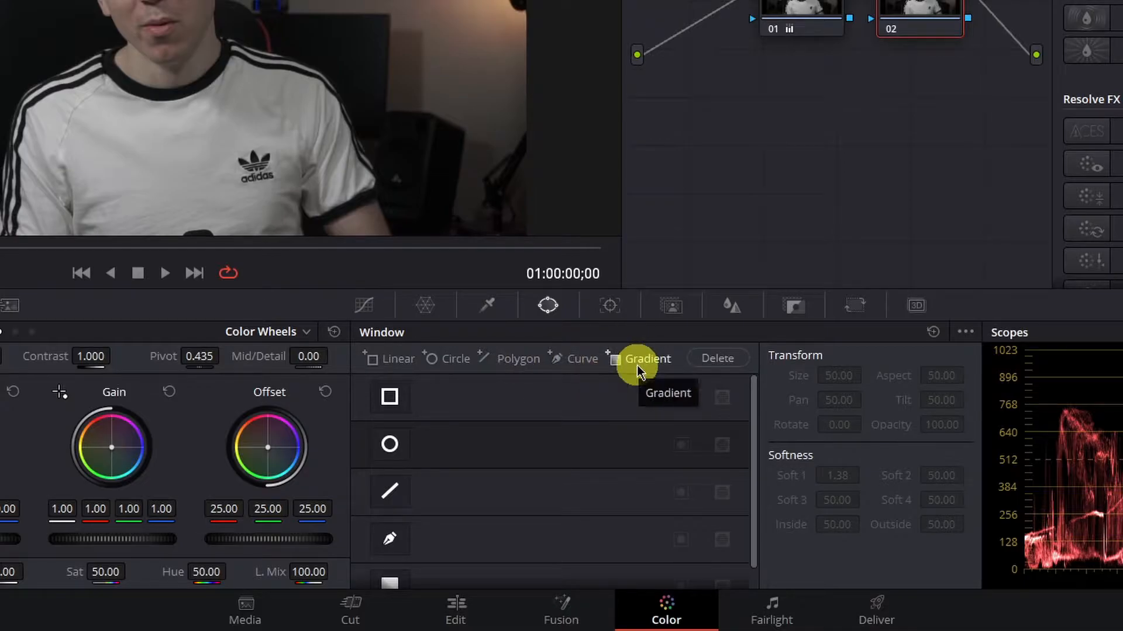
left_click(459, 359)
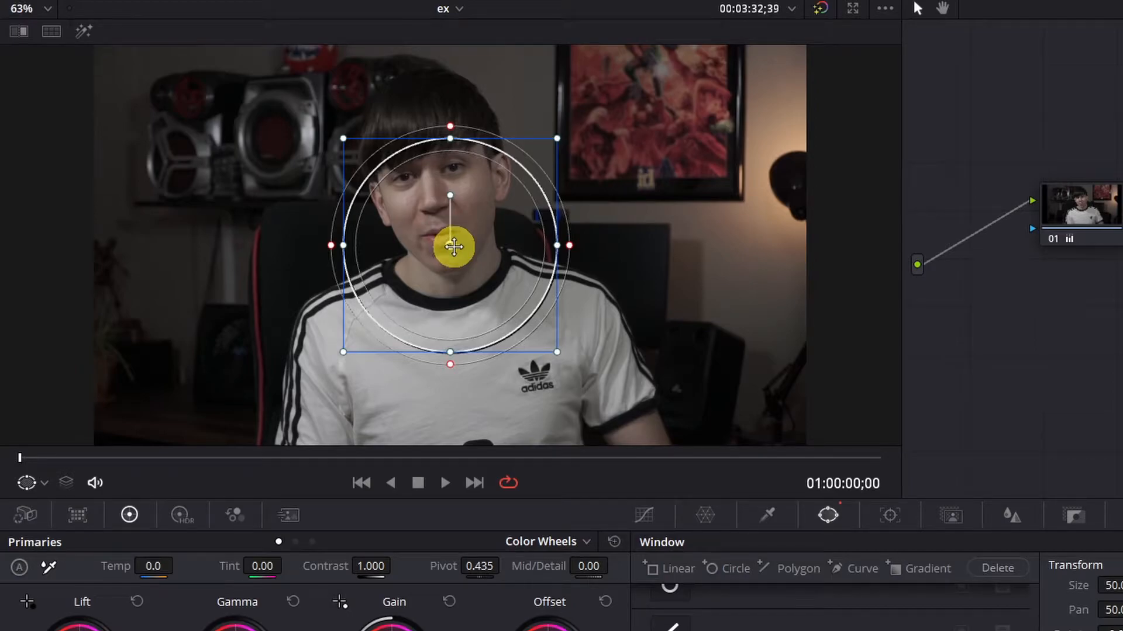
left_click_drag(454, 247, 433, 187)
left_click_drag(540, 187, 502, 184)
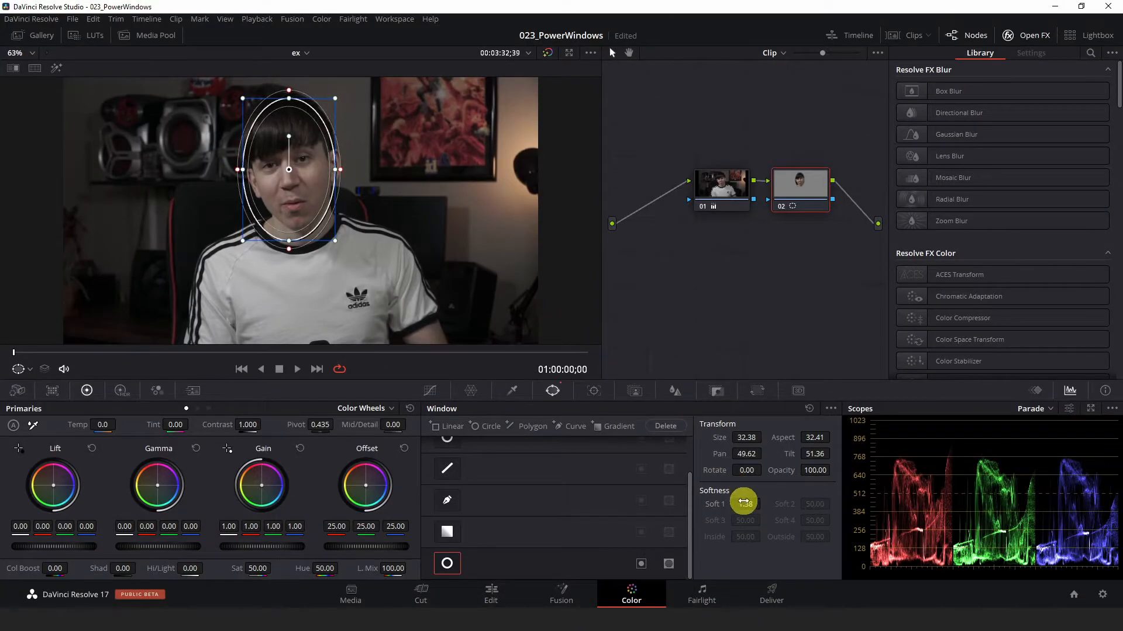
left_click_drag(744, 502, 878, 508)
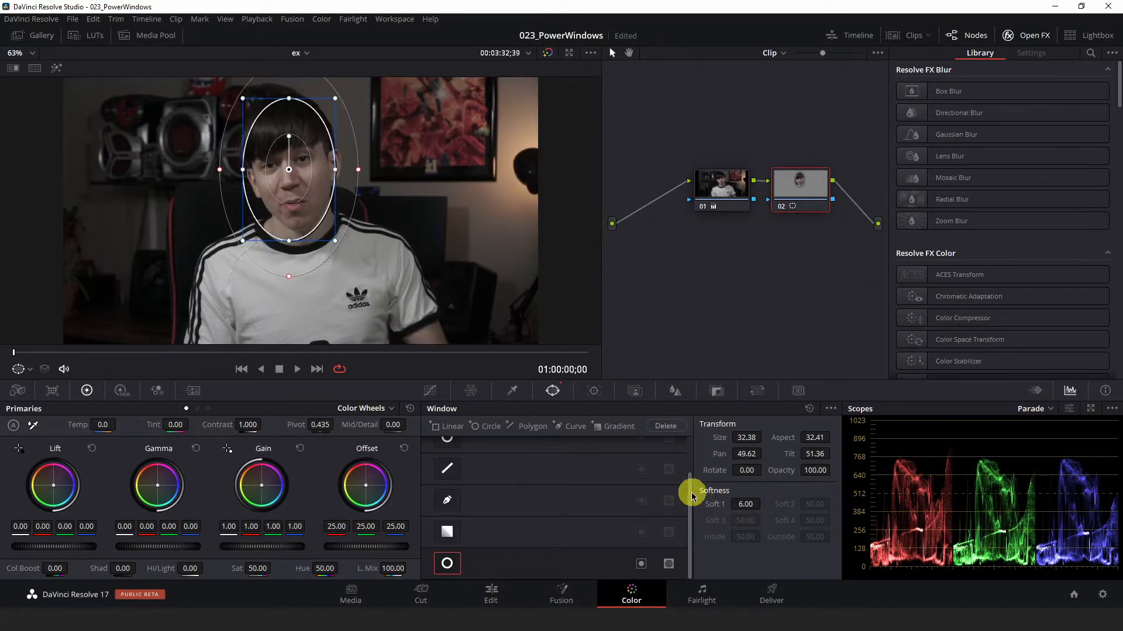
mouse_move(746, 504)
left_mouse_down()
mouse_move(806, 510)
mouse_move(724, 501)
left_mouse_up()
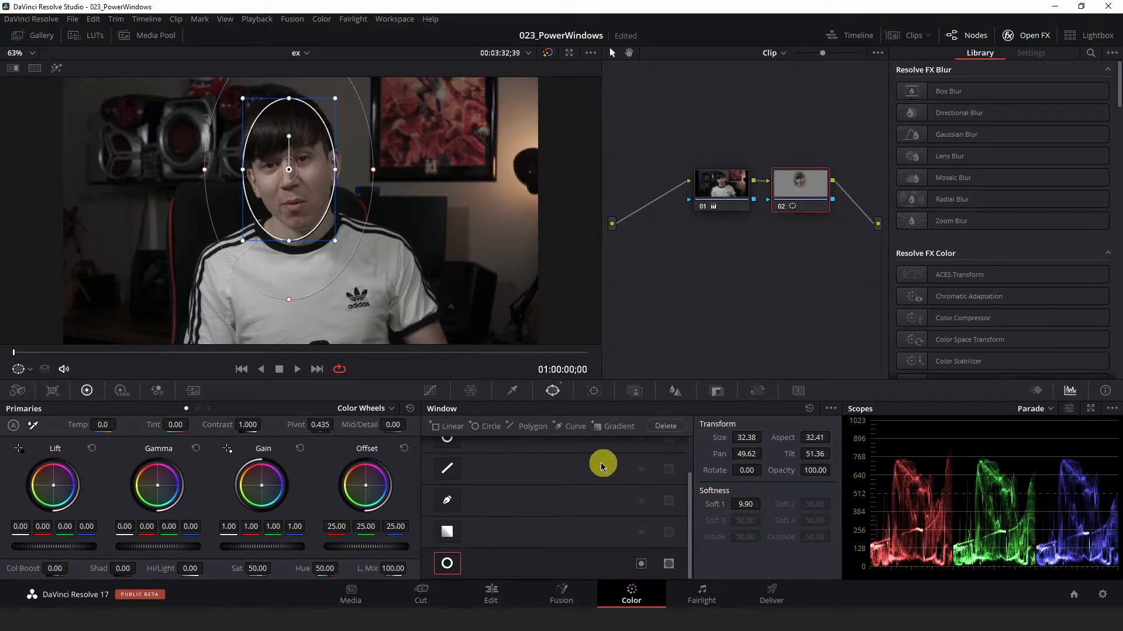
Add a second circular window over the torso, widened to an aspect of about 65, with Soft 1 at 7.30
left_click(479, 429)
left_click_drag(300, 211, 397, 293)
scroll(359, 278, "down", 1)
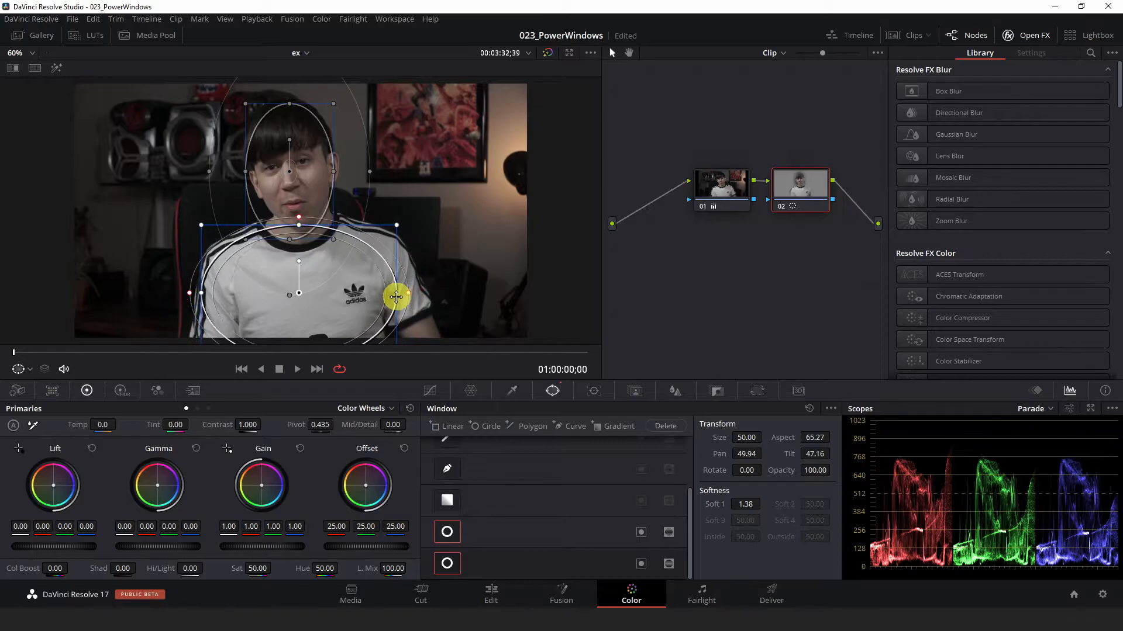
left_click_drag(299, 293, 307, 294)
left_click_drag(711, 504, 895, 494)
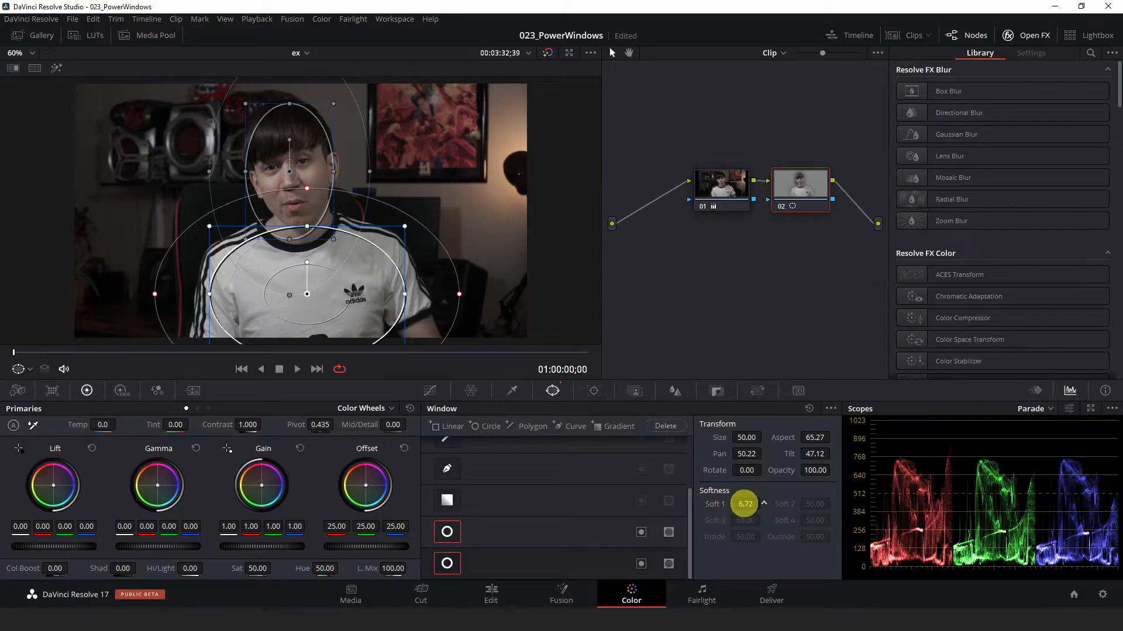
left_click(763, 503)
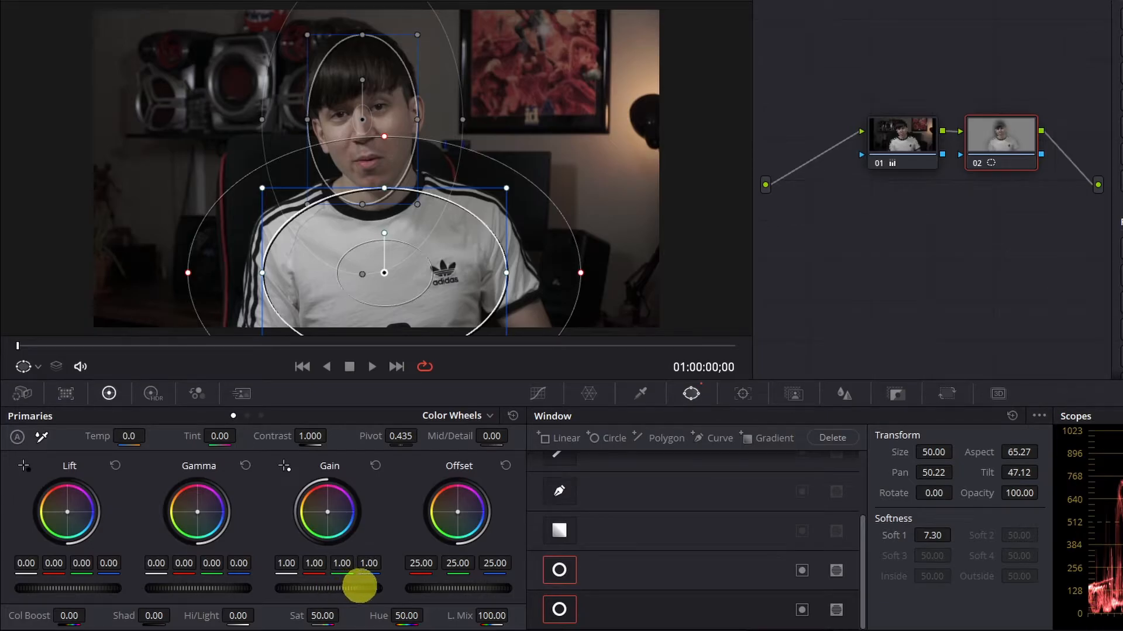
Brighten the masked subject in node 02 by raising the master Gain to 1.34
left_click_drag(360, 586, 407, 592)
left_click_drag(328, 587, 436, 595)
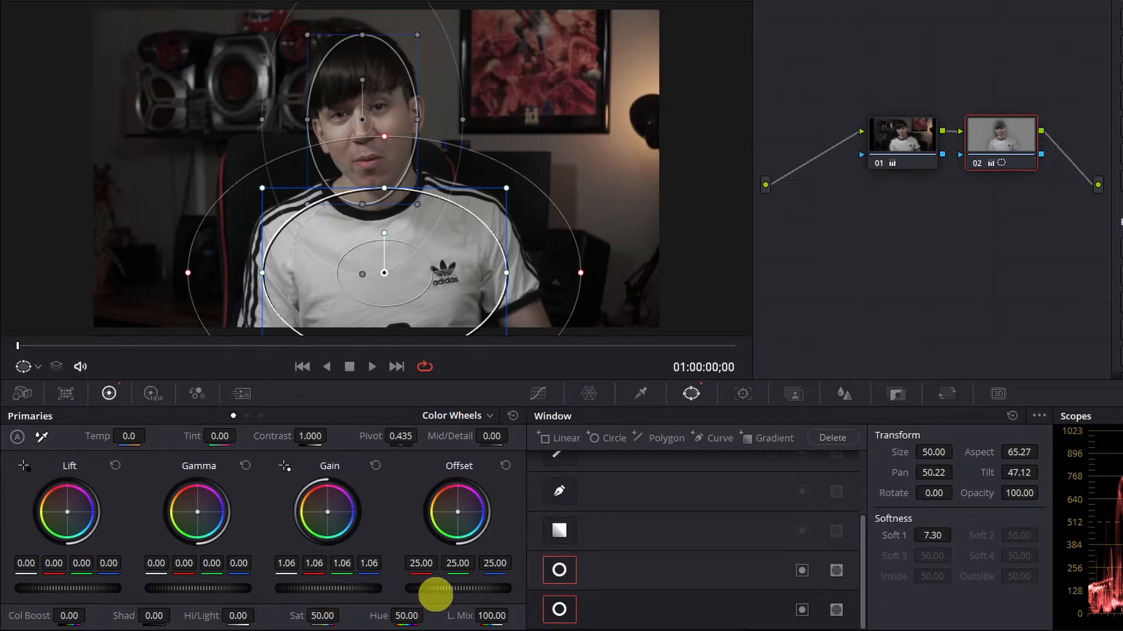
left_click_drag(360, 591, 582, 597)
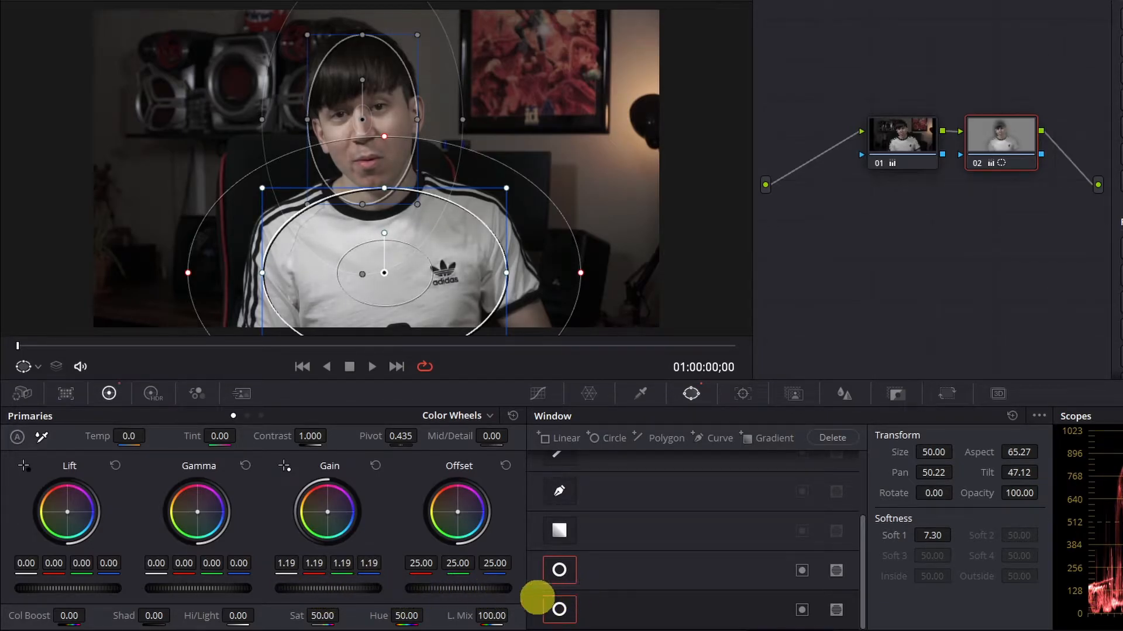
left_click_drag(509, 591, 594, 594)
left_click_drag(431, 587, 757, 579)
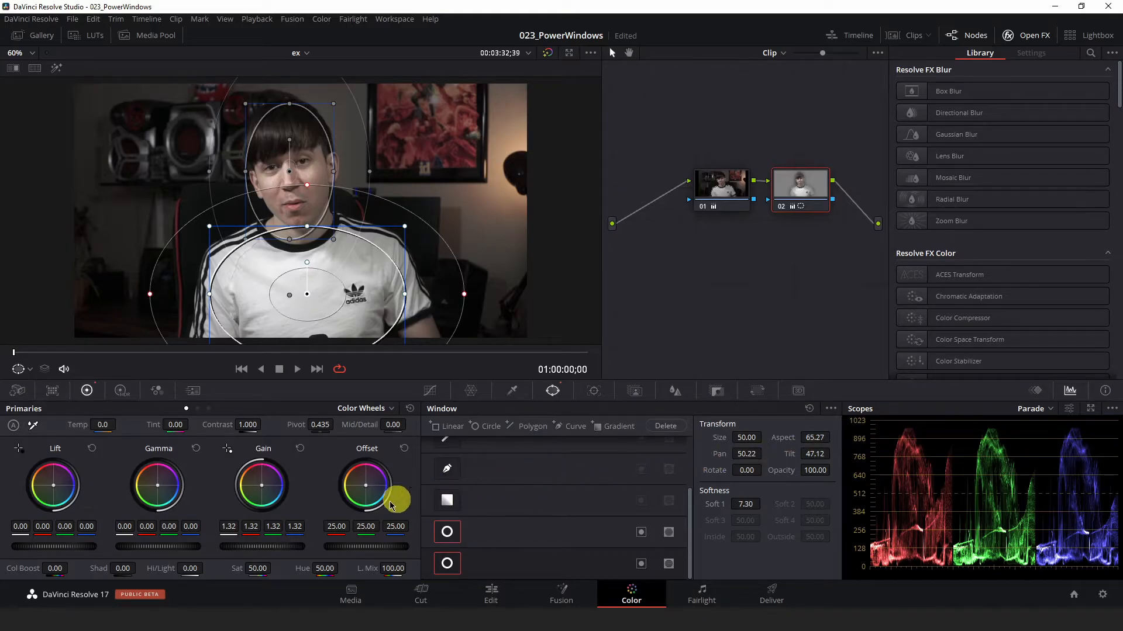
left_click_drag(261, 541, 353, 536)
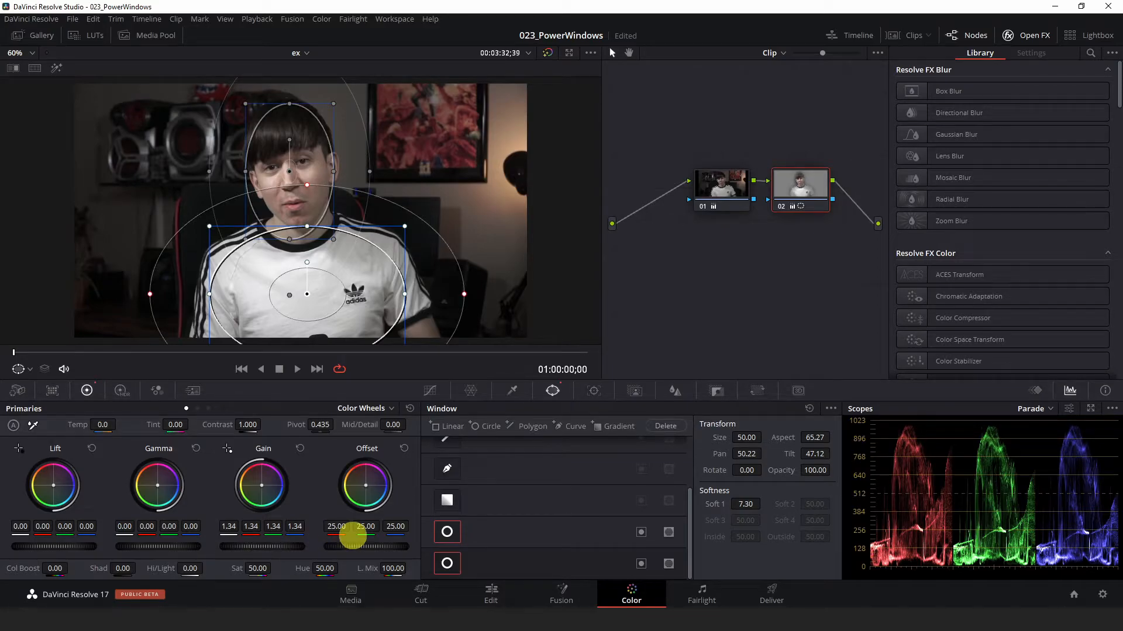
Set node 02's master Gamma to 0.01 and its Saturation to 57
left_click_drag(161, 547, 156, 534)
left_click_drag(227, 540, 199, 534)
mouse_move(290, 538)
left_mouse_down()
mouse_move(358, 537)
mouse_move(220, 532)
mouse_move(305, 534)
mouse_move(270, 537)
left_mouse_up()
left_click_drag(134, 550, 133, 550)
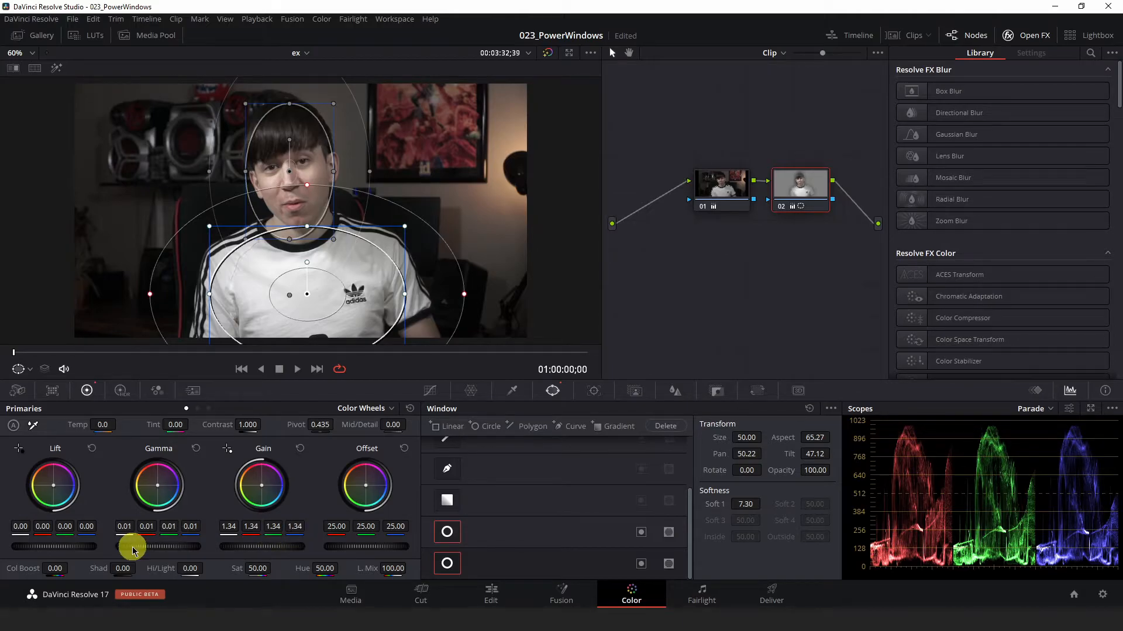
mouse_move(258, 568)
left_mouse_down()
mouse_move(293, 566)
mouse_move(277, 569)
left_mouse_up()
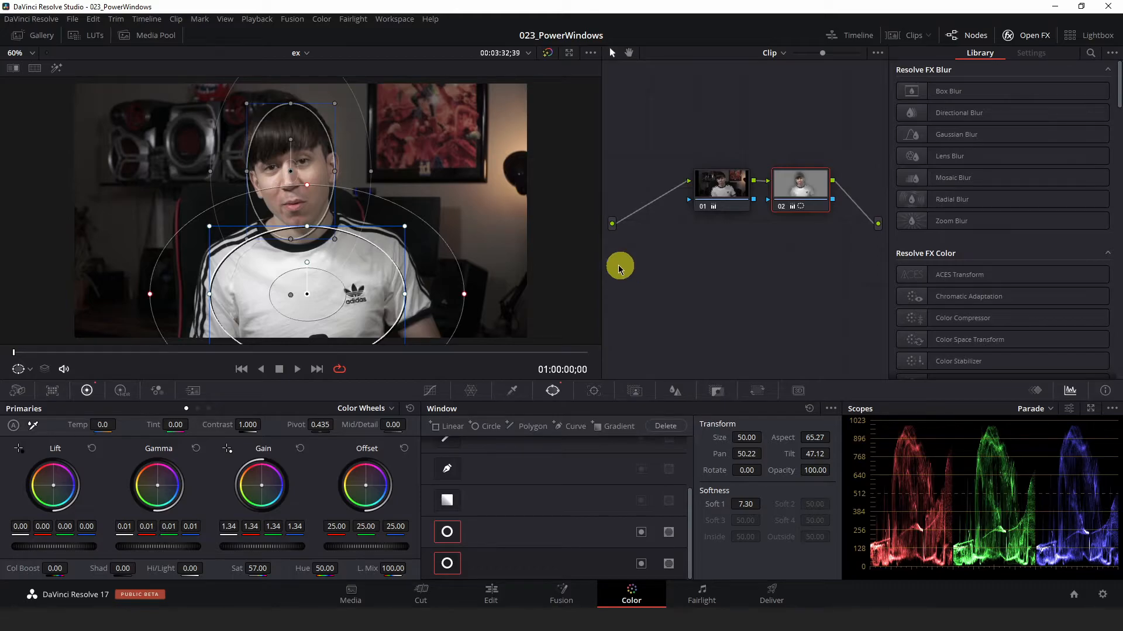
Select the head window and track it forward through the clip
left_click(330, 140)
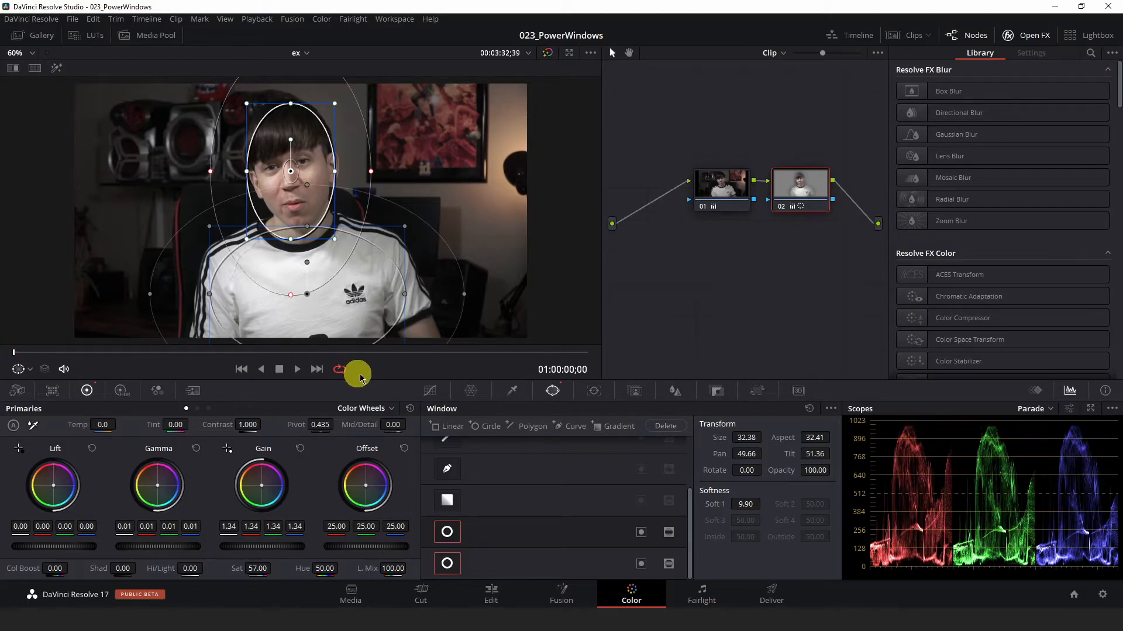
left_click(595, 391)
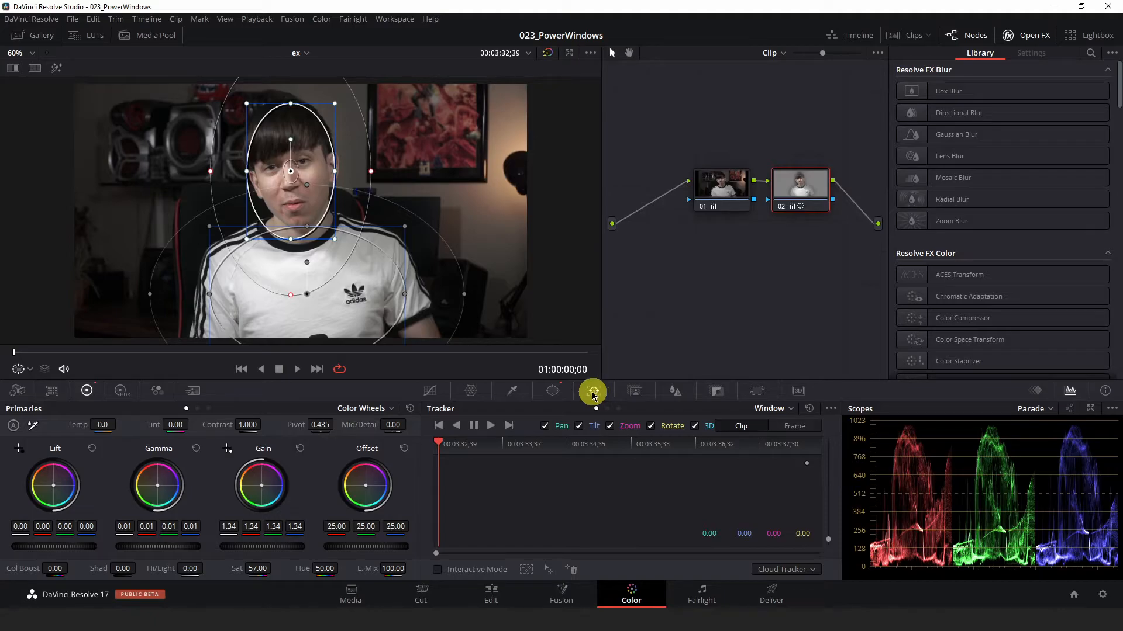
left_click(491, 428)
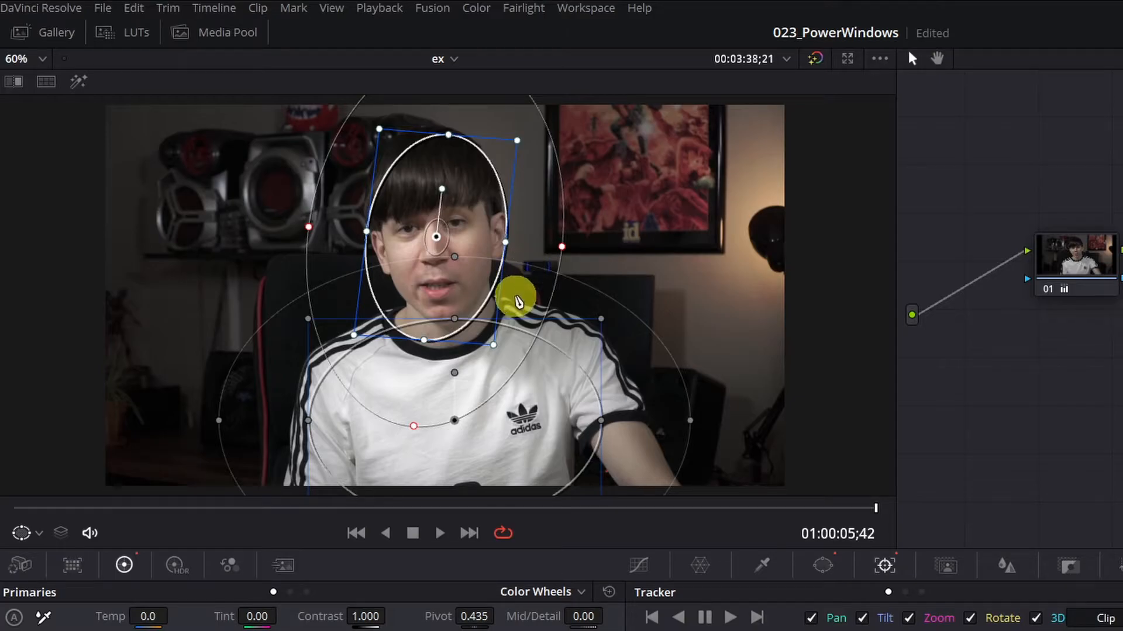
Turn off the window overlay and play back the clip to check the tracked correction
left_click(29, 536)
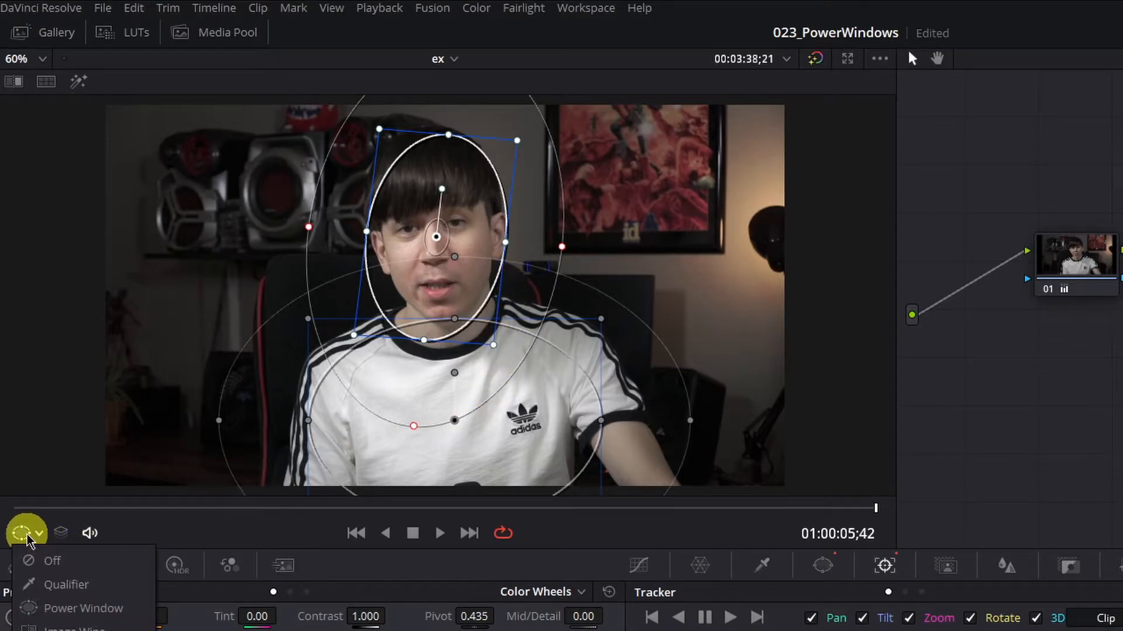
left_click(41, 562)
left_click_drag(140, 509, 62, 508)
key("space")
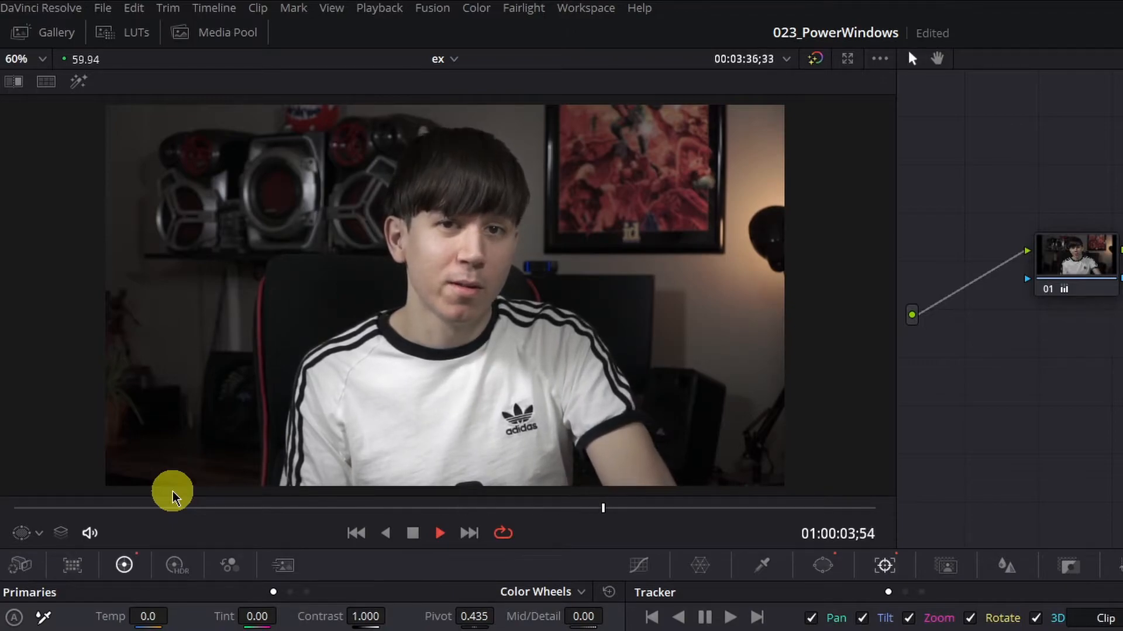
key("space")
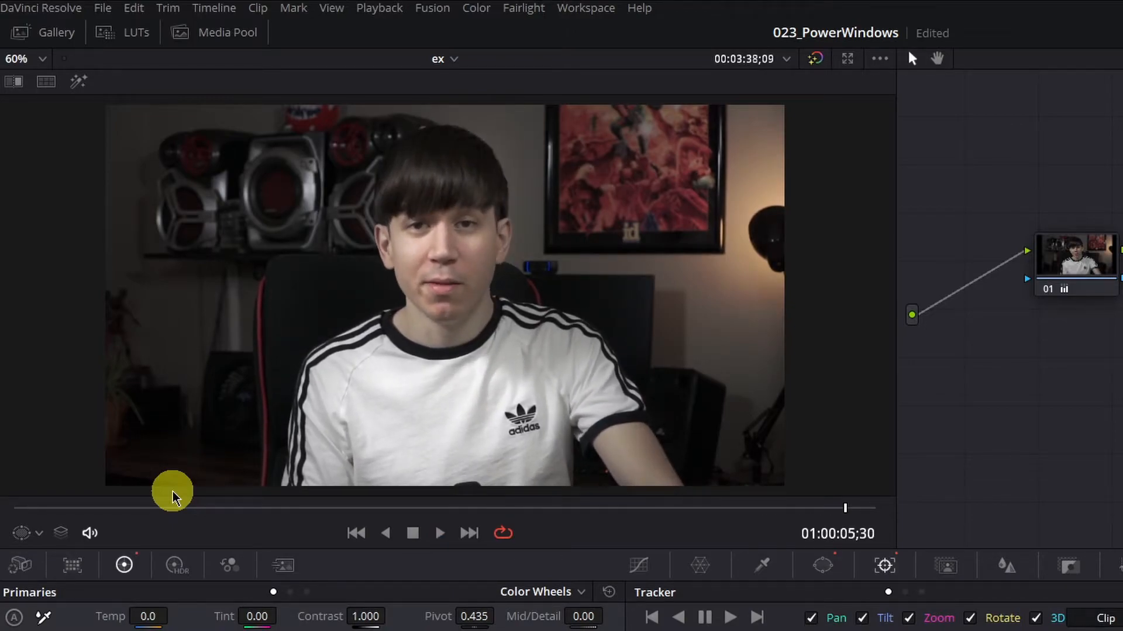
left_click(176, 509)
left_click_drag(185, 514, 226, 507)
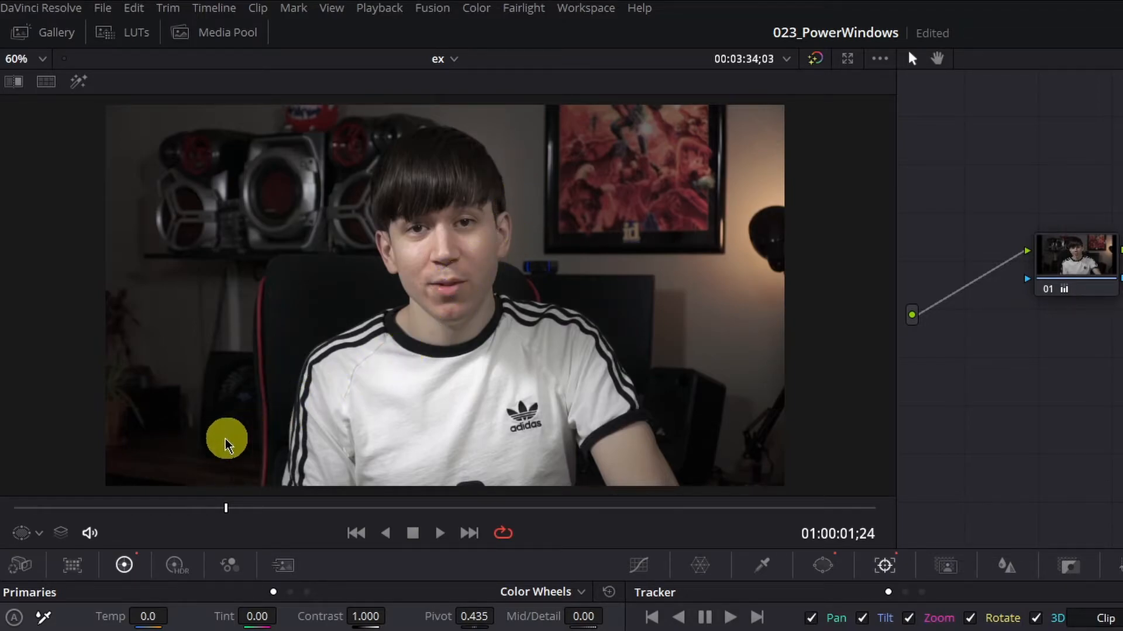
Show the Power Window overlay, undo the window tracking, and move the head window manually over the face
left_click(31, 541)
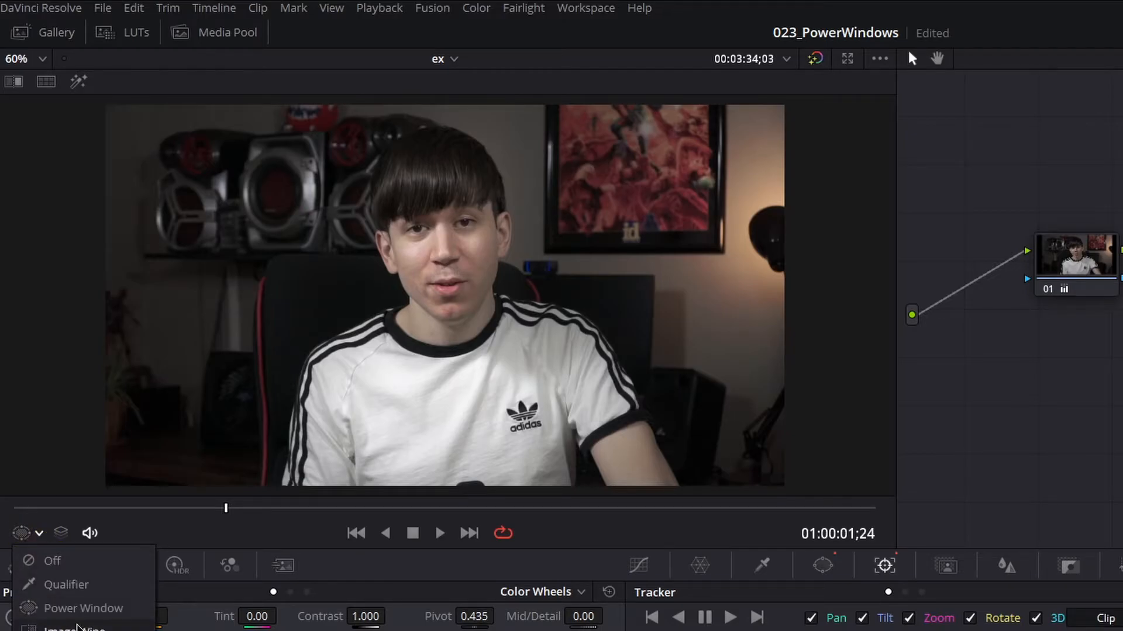
left_click(69, 614)
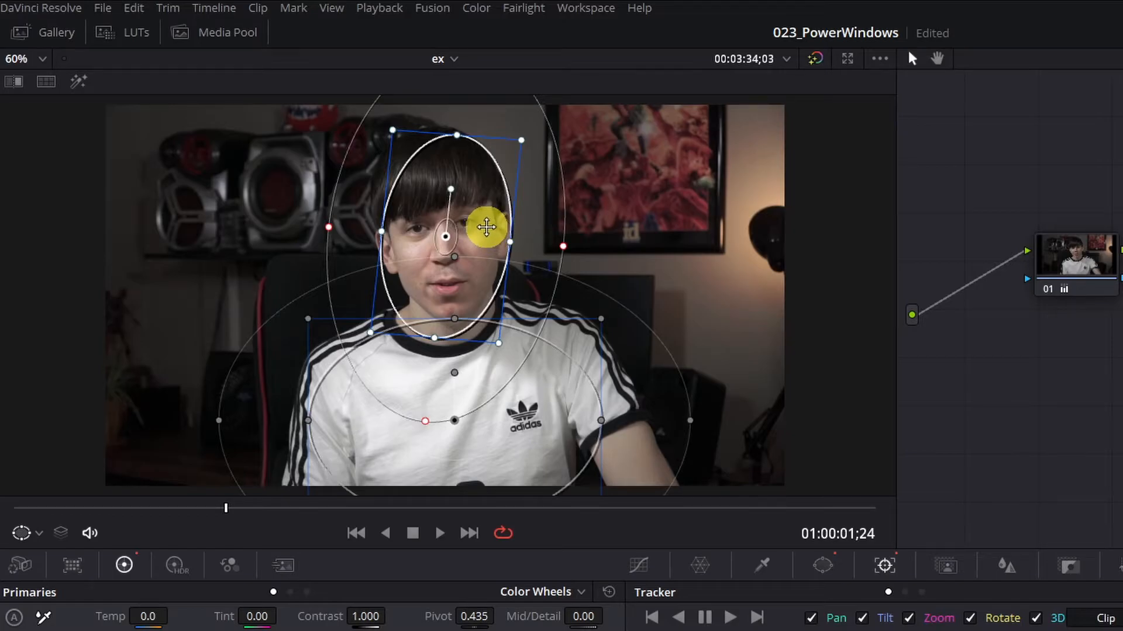
key("ctrl+z")
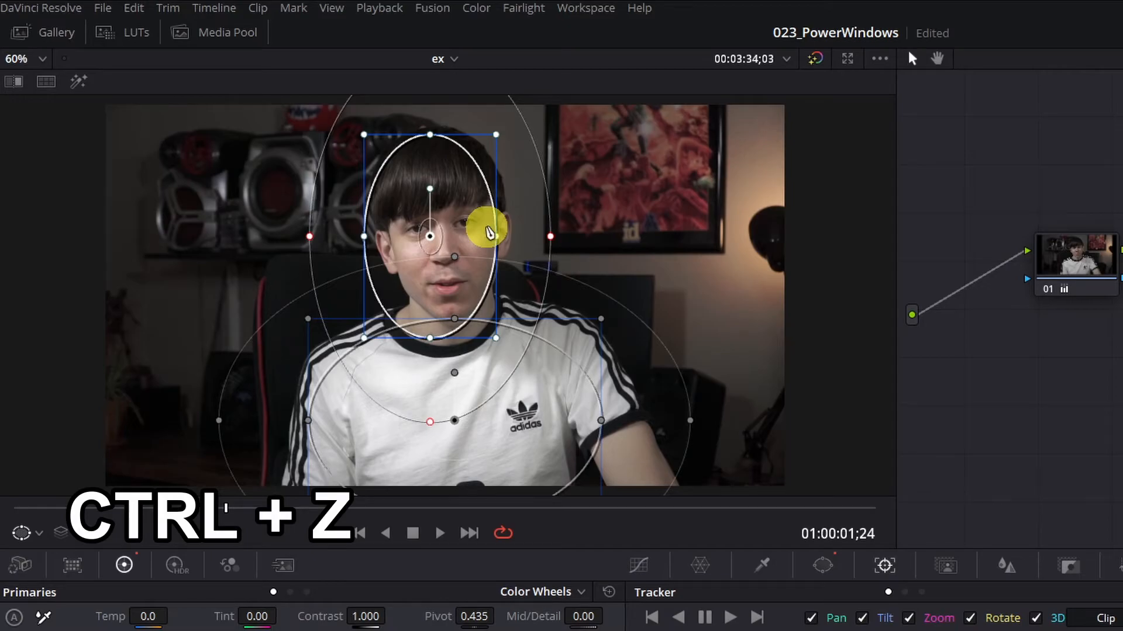
left_click_drag(430, 236, 444, 241)
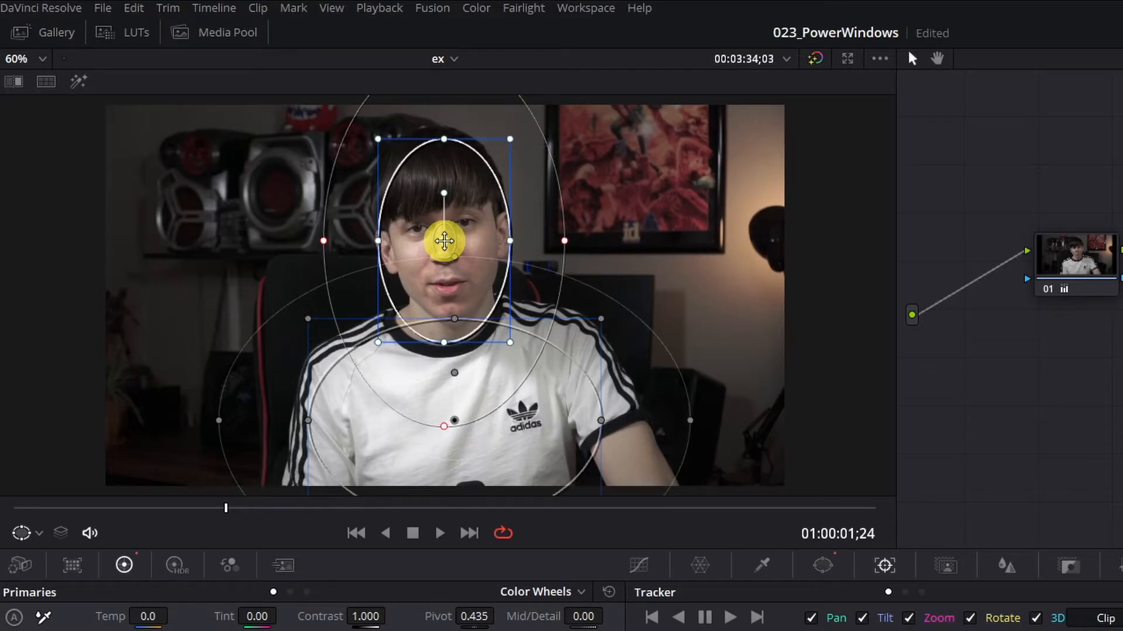
left_click_drag(280, 508, 245, 479)
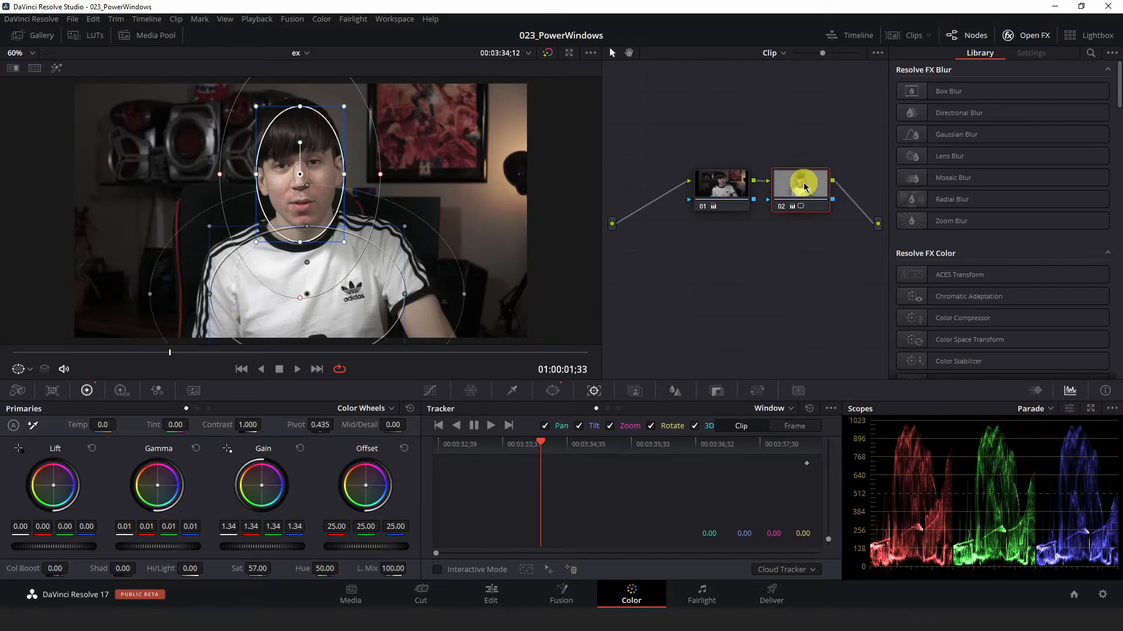
Hide the Open FX library and add an outside node after node 02
left_click_drag(797, 187, 796, 187)
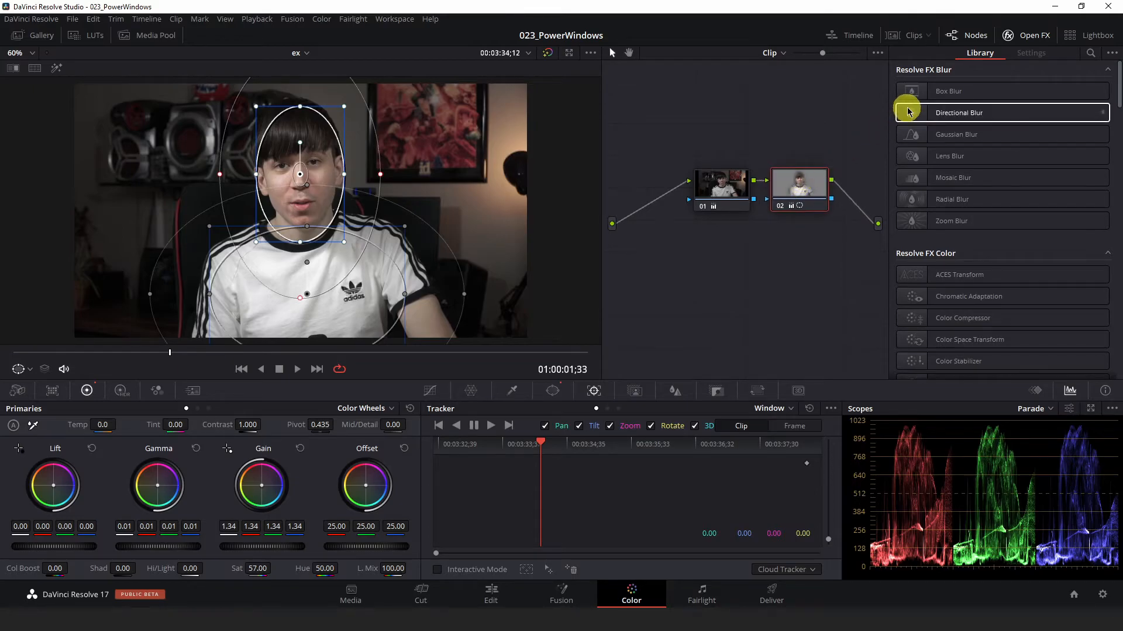
left_click(1022, 35)
key("alt+o")
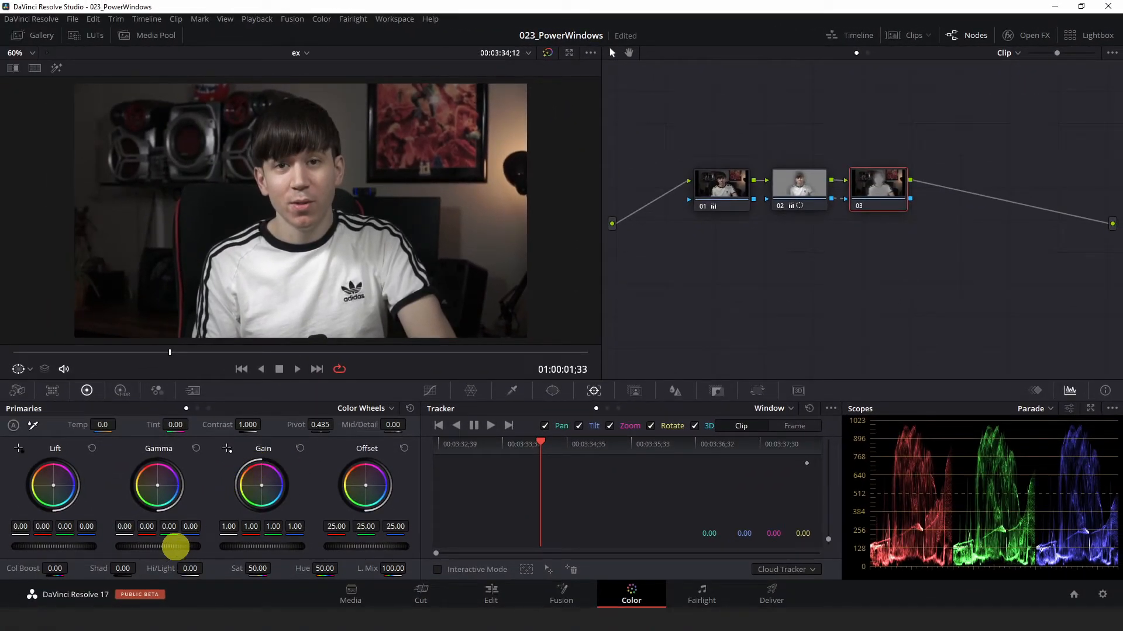
Darken the background by lowering the outside node's master Gamma to -0.02
left_click_drag(175, 546, 119, 541)
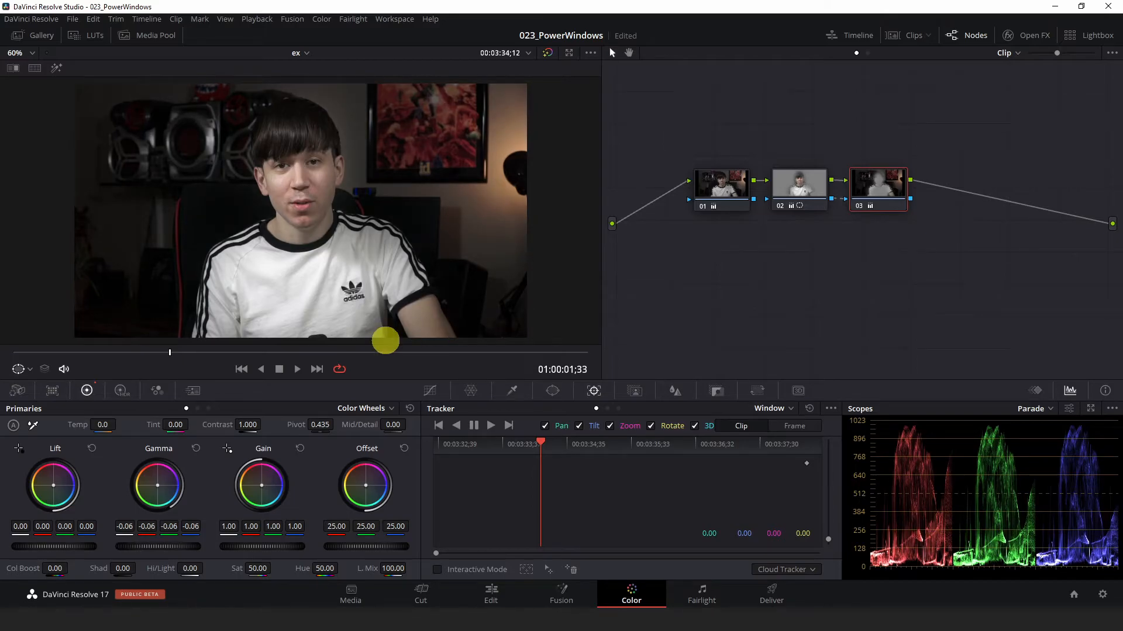
key("ctrl+z")
key("ctrl+z")
key("ctrl+z")
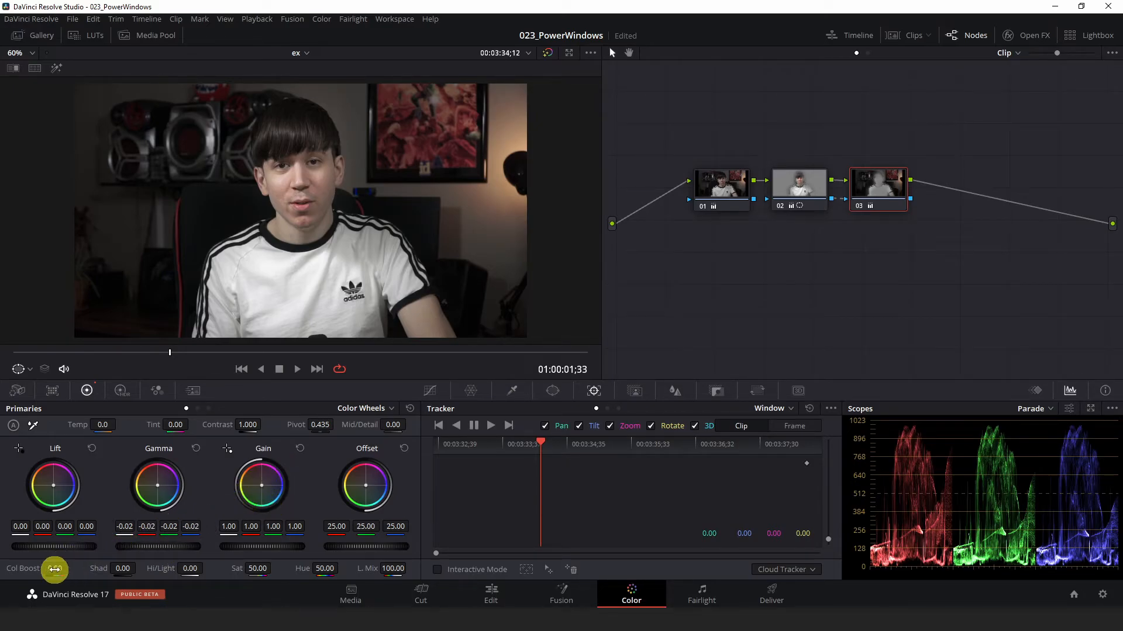
Raise the outside node's Color Boost to 19 and soften the background with a linked RGB Blur radius of 0.54
left_click_drag(51, 572, 65, 567)
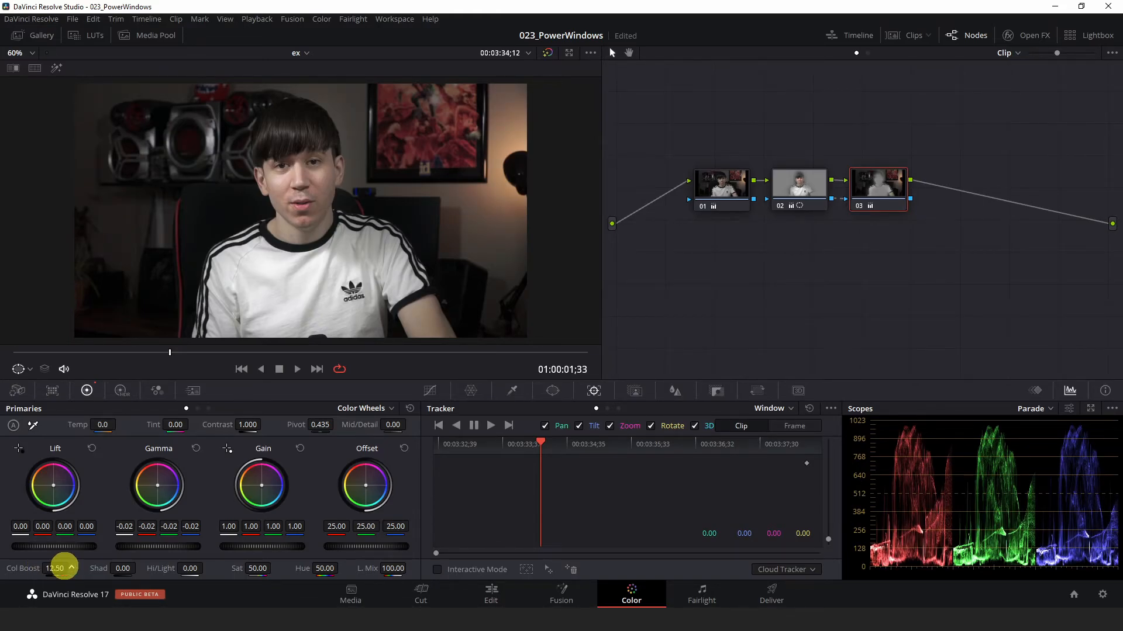
left_click_drag(64, 567, 72, 567)
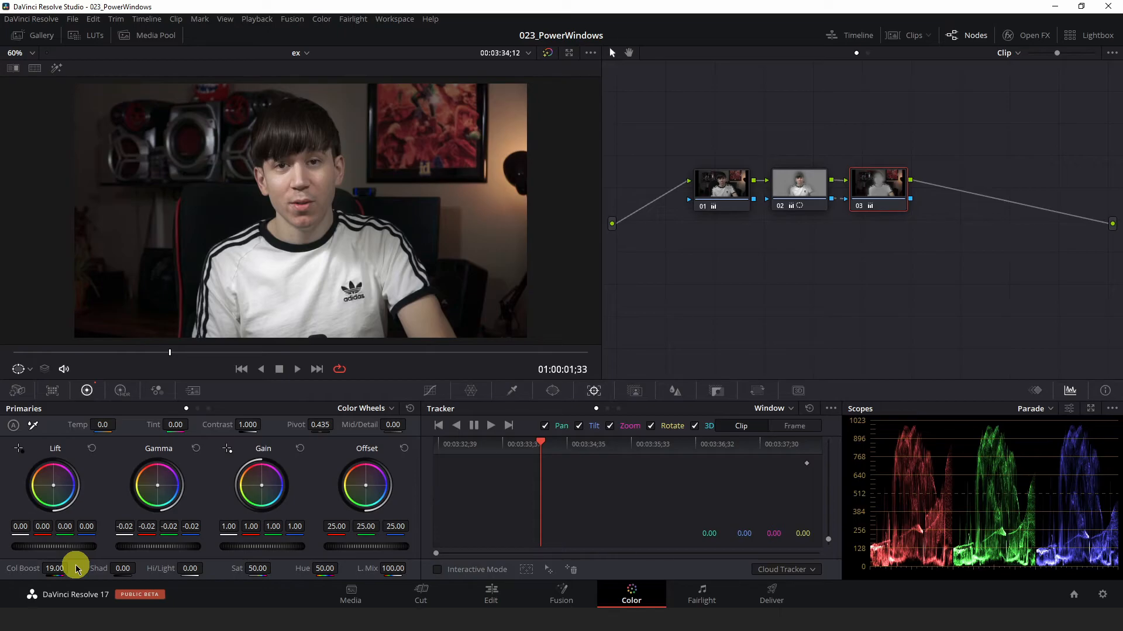
left_click(676, 393)
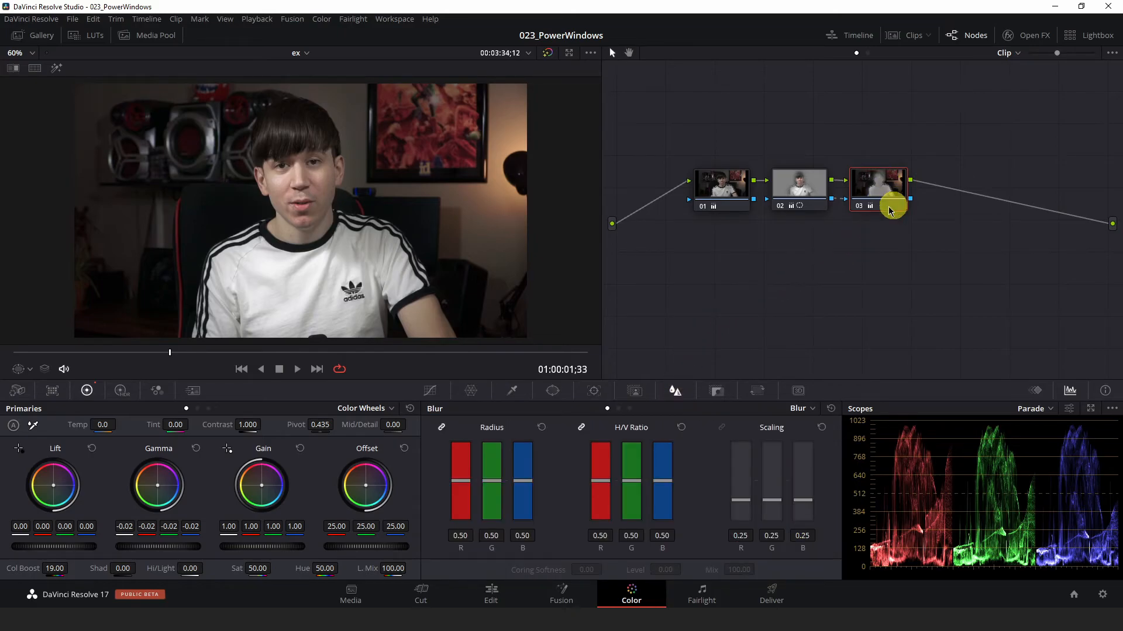
left_click_drag(460, 446, 462, 482)
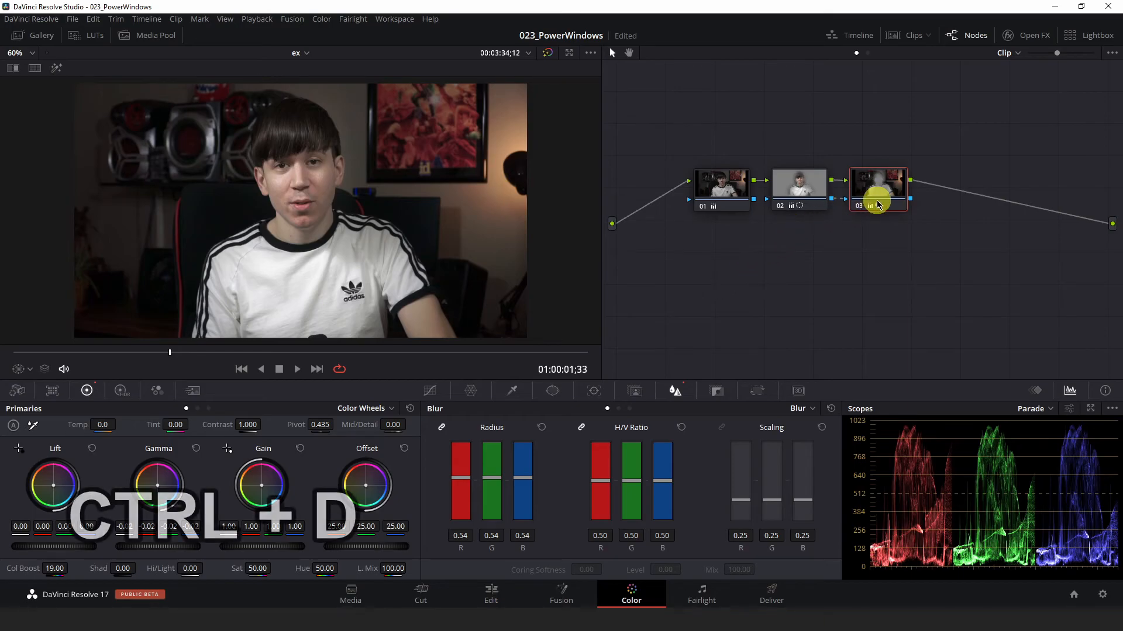
Toggle node 03 off and on repeatedly to compare the background with and without its correction, leaving it enabled
key("ctrl+d")
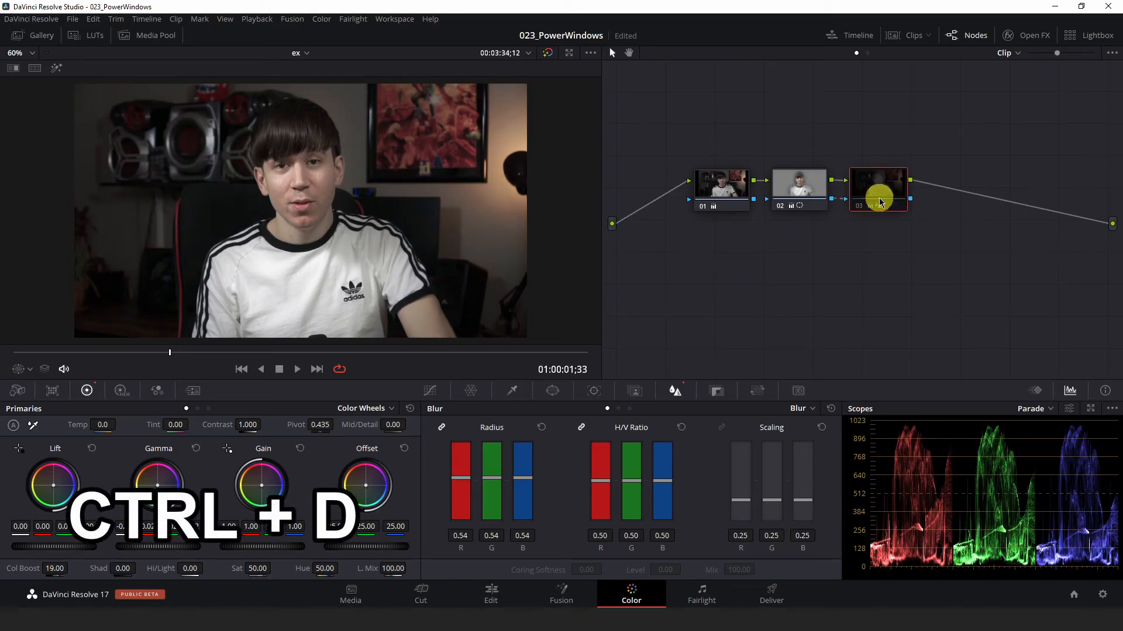
key("ctrl+d")
key("ctrl+d")
key("ctrl+d")
key("ctrl+d")
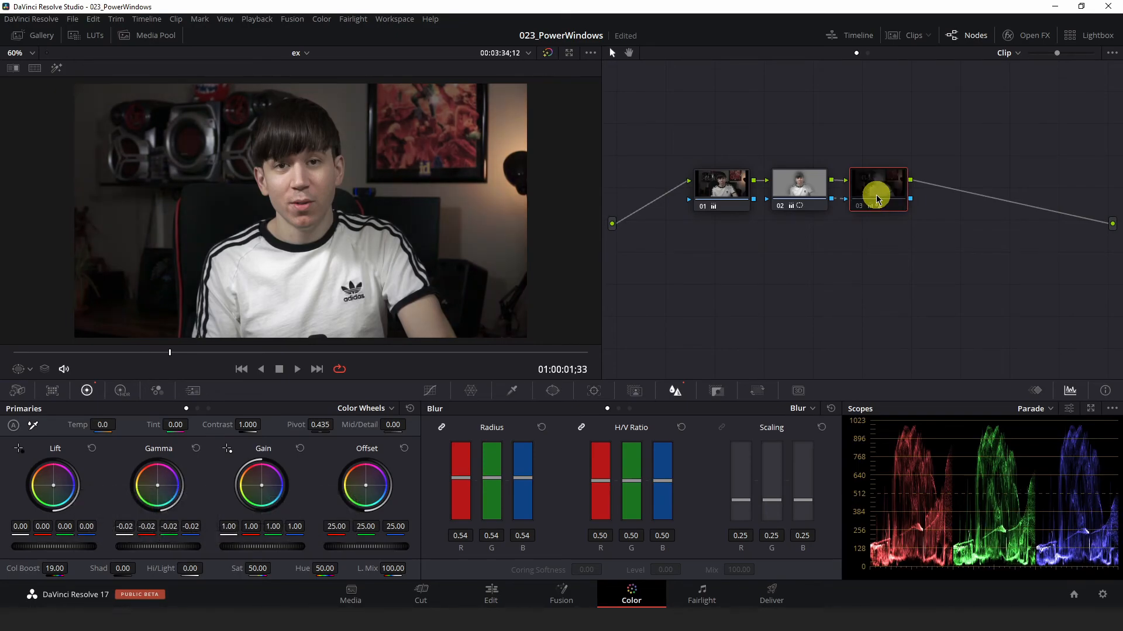
key("ctrl+d")
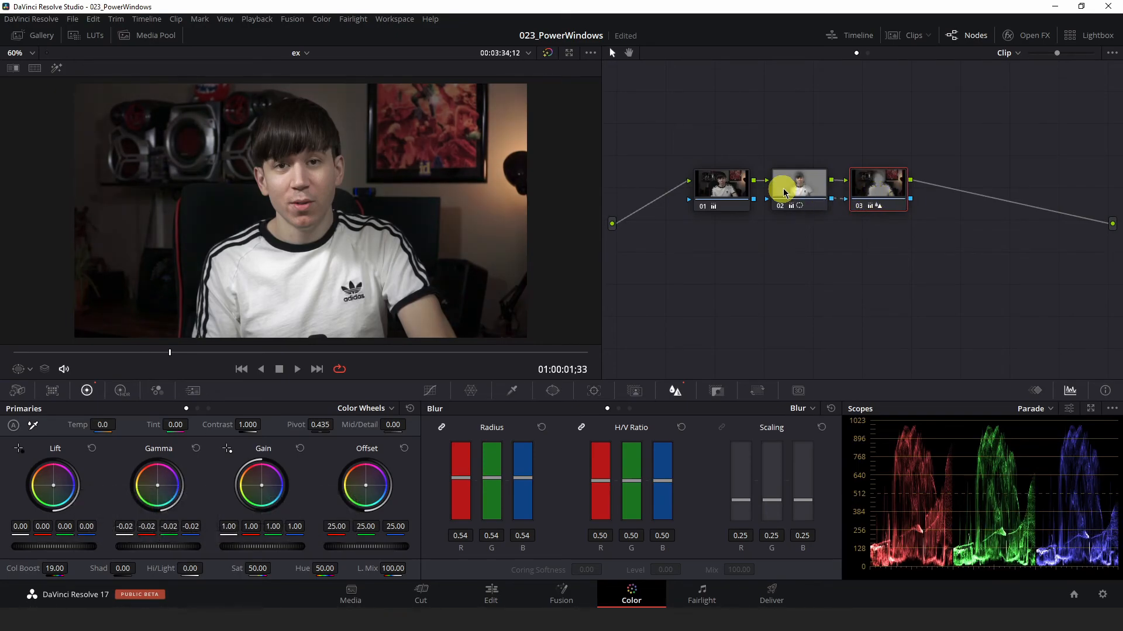
Select node 02 and toggle it off and on to compare the subject's brightening before and after, leaving it enabled
left_click(803, 187)
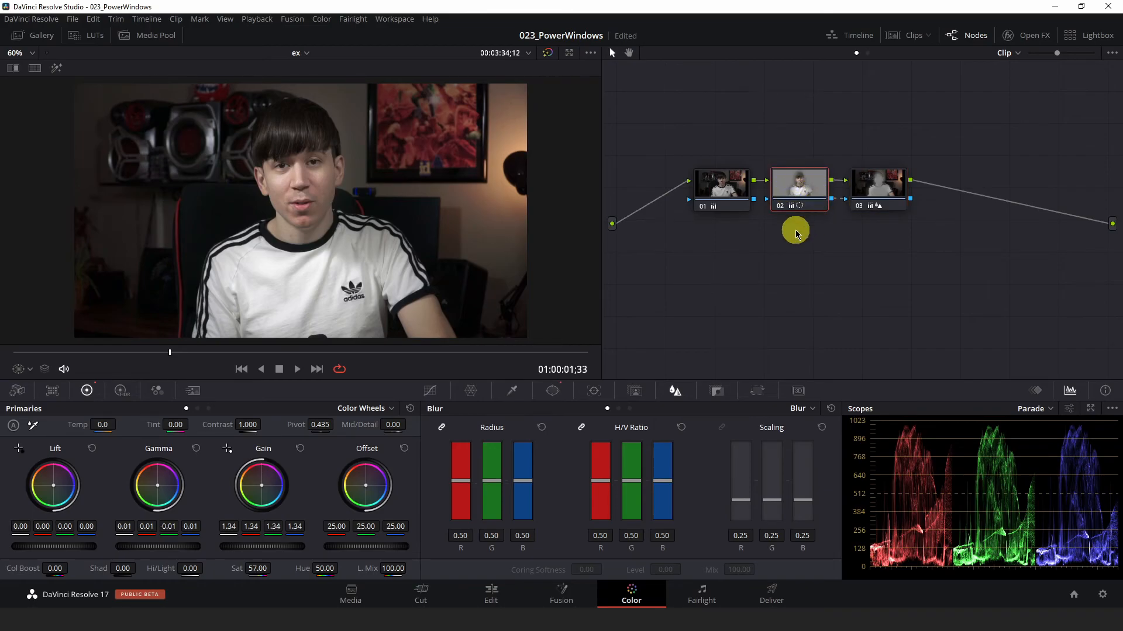
key("ctrl+d")
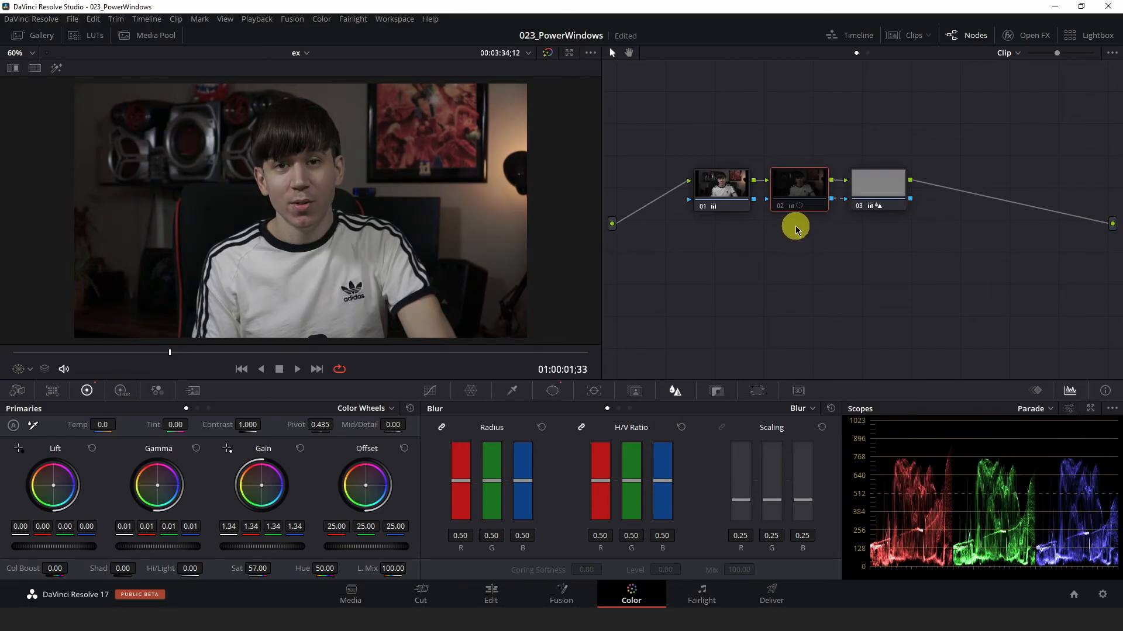
key("ctrl+d")
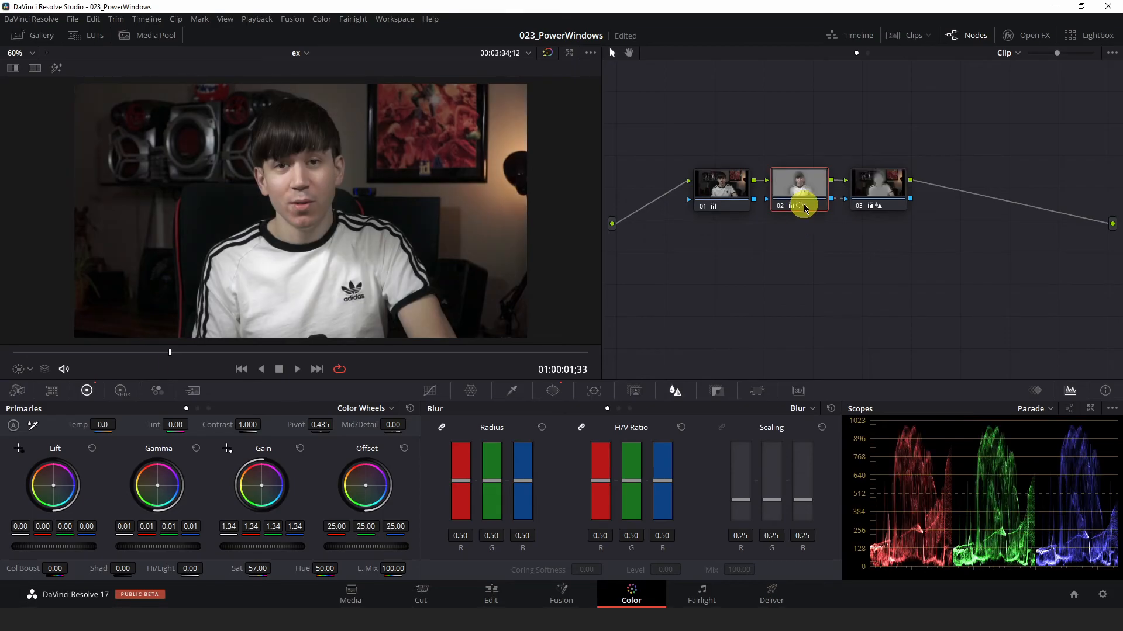
key("ctrl+d")
key("ctrl+d")
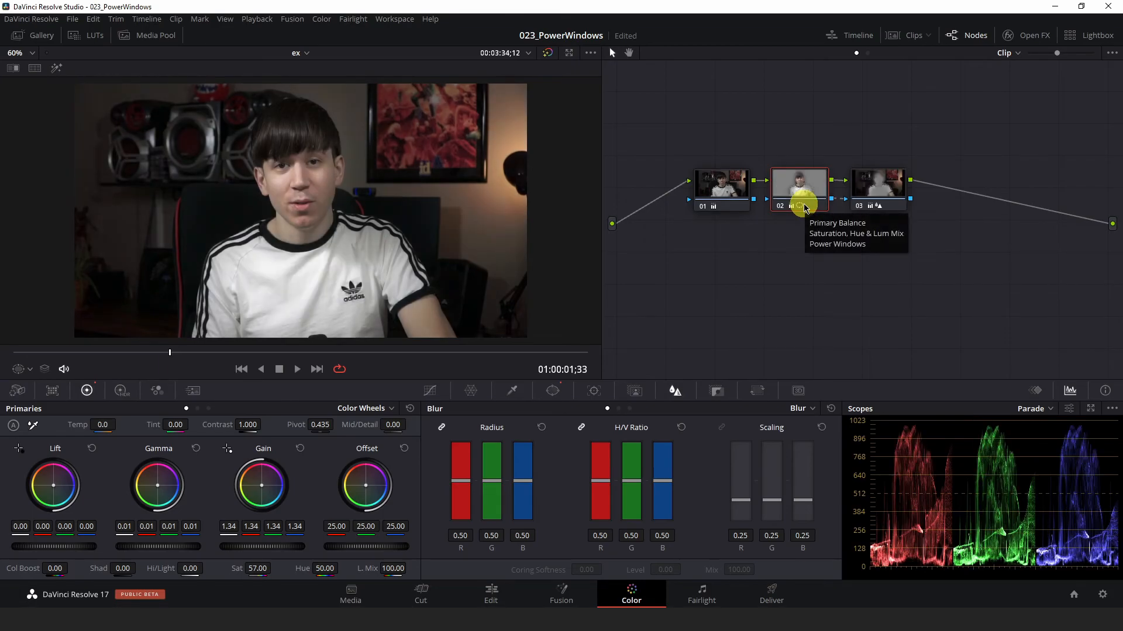
key("ctrl+d")
key("ctrl+d")
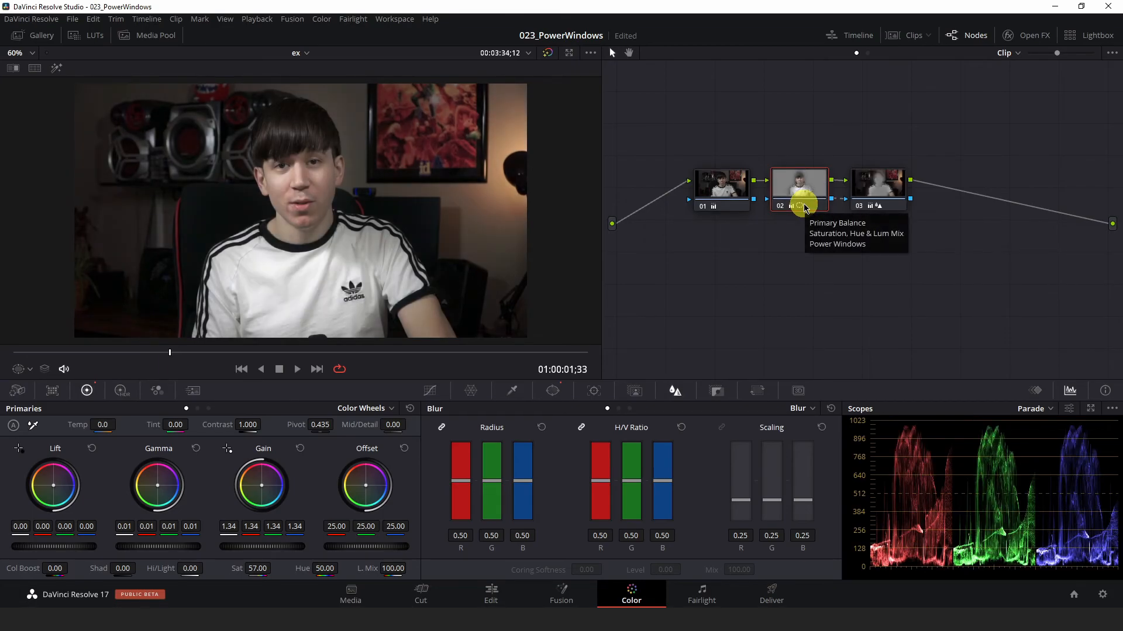